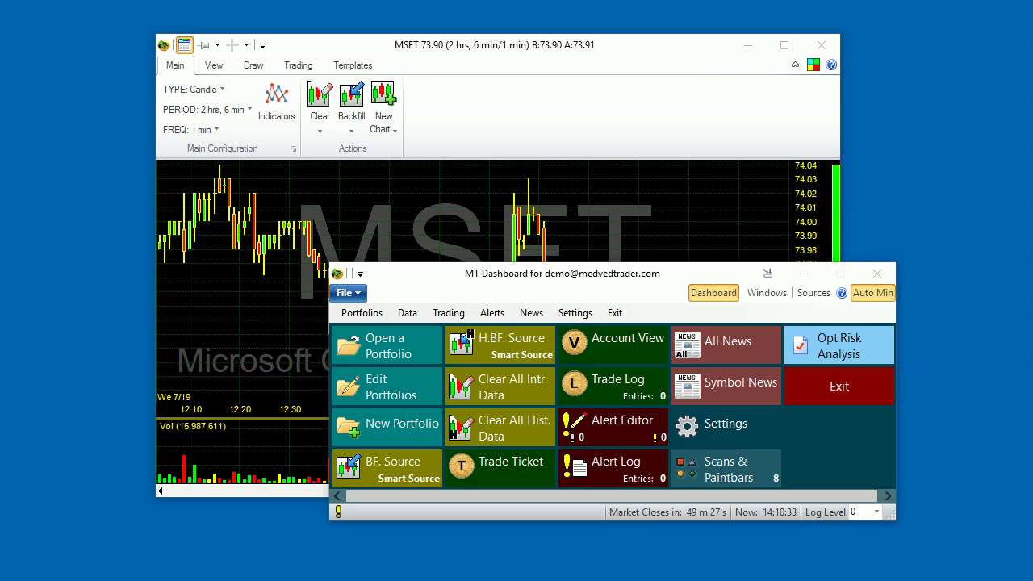
# - Open the Scan/Paintbar Manager from the Scans & Paintbars tile on the MT Dashboard
pyautogui.click(733, 478)
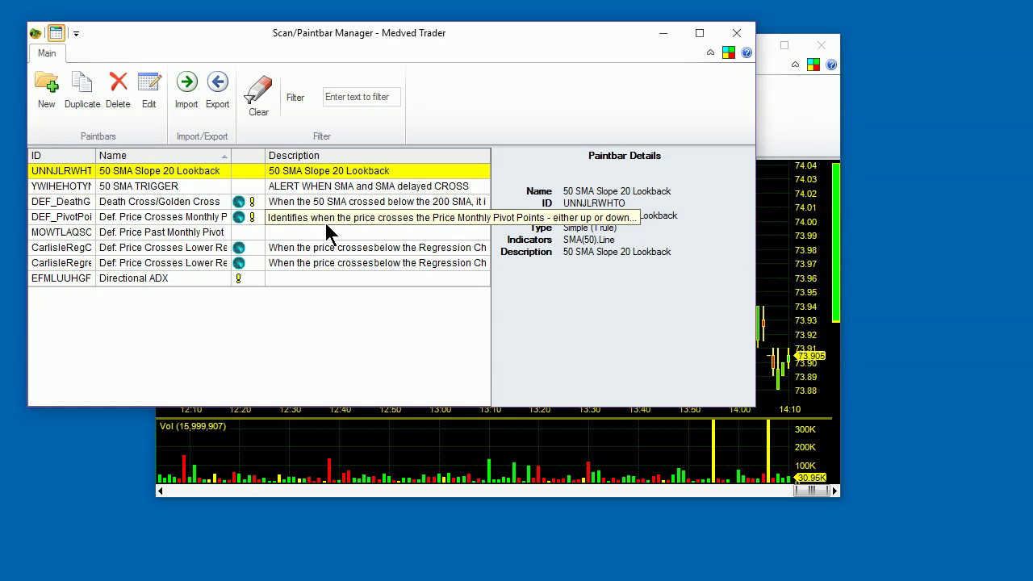
pyautogui.click(49, 108)
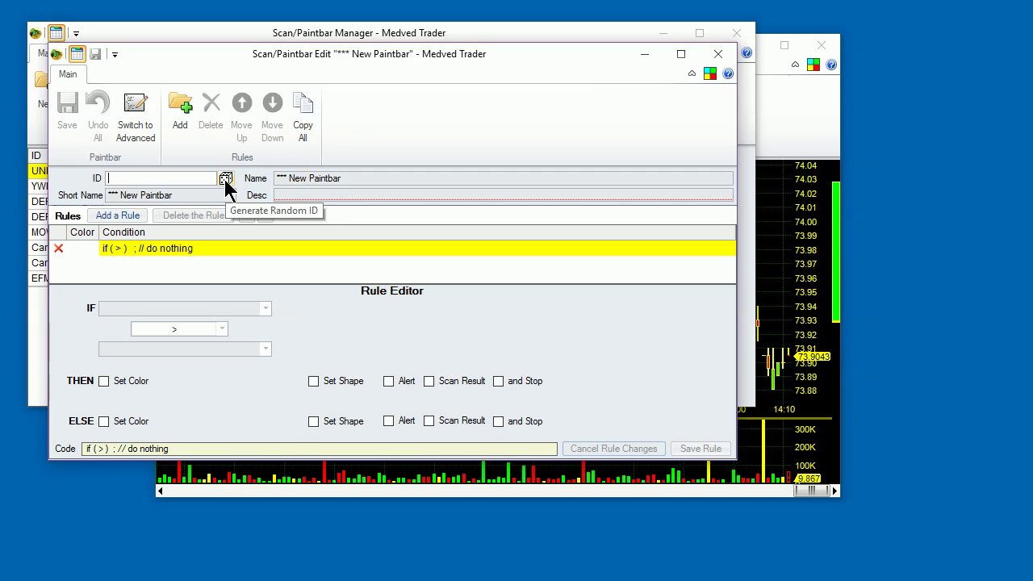
# - Generate an ID and name the paintbar 'Going Outside Bollinger Bands', short 'Outside BB', with description 'Shows when close is outside Bollinger Bands'
pyautogui.click(226, 181)
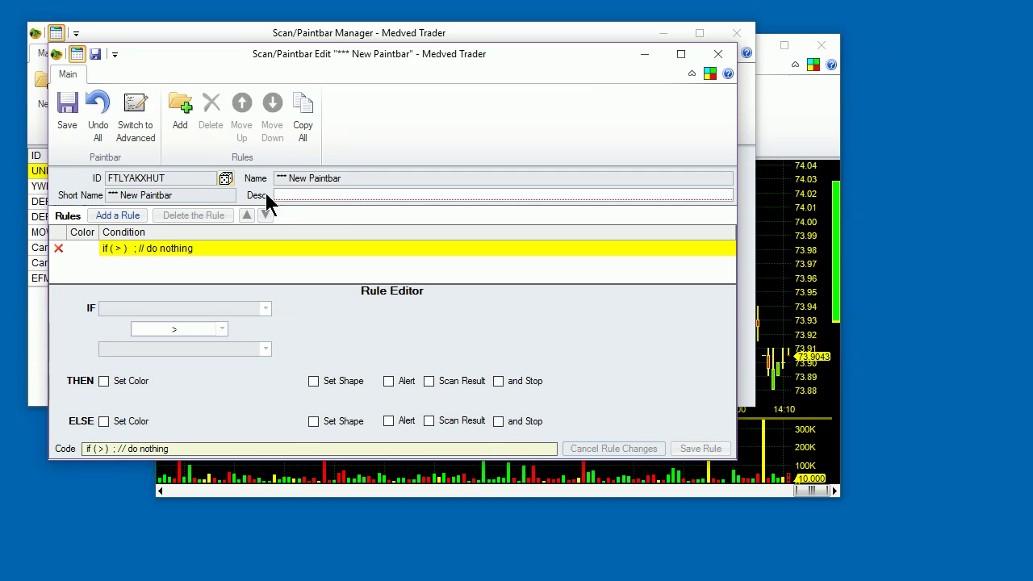
pyautogui.click(349, 179)
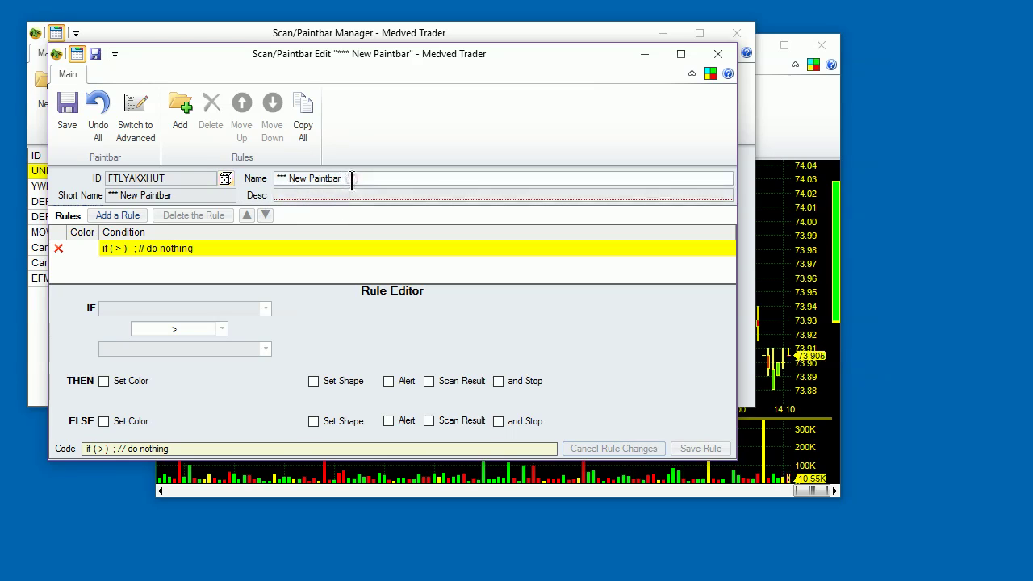
pyautogui.doubleClick(351, 179)
pyautogui.write('Goin')
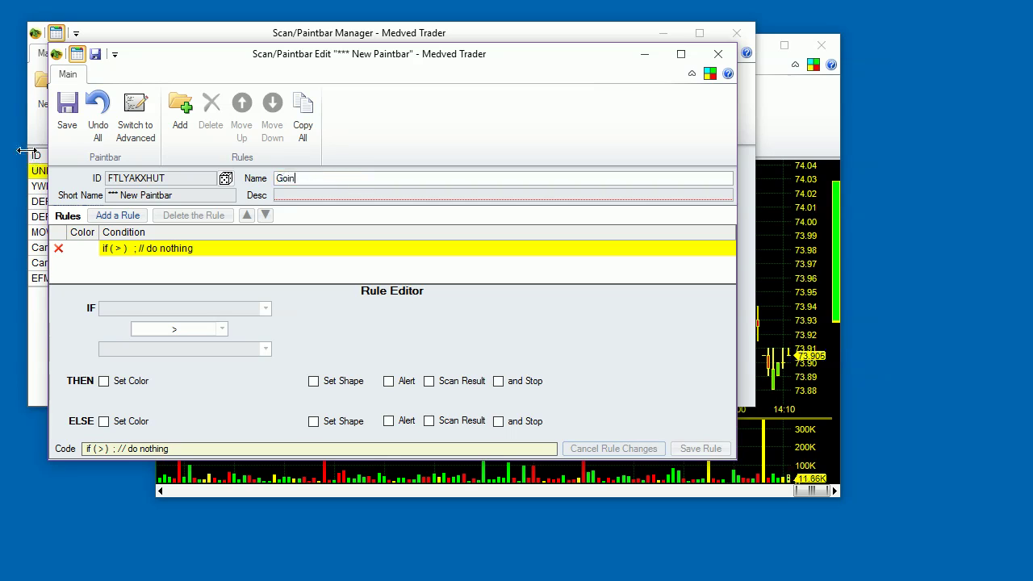
pyautogui.write('g Outs')
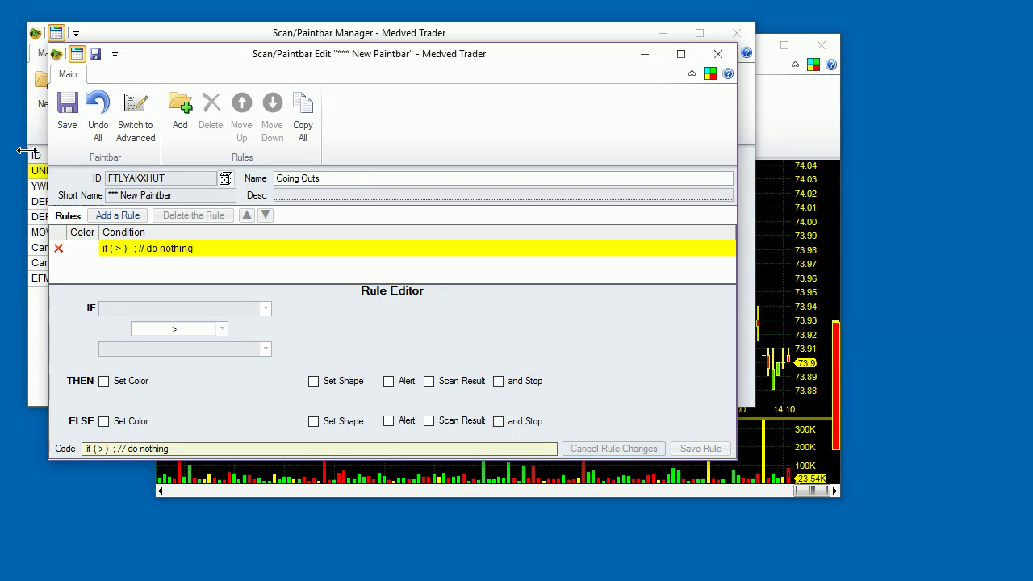
pyautogui.write('ide Bollinger')
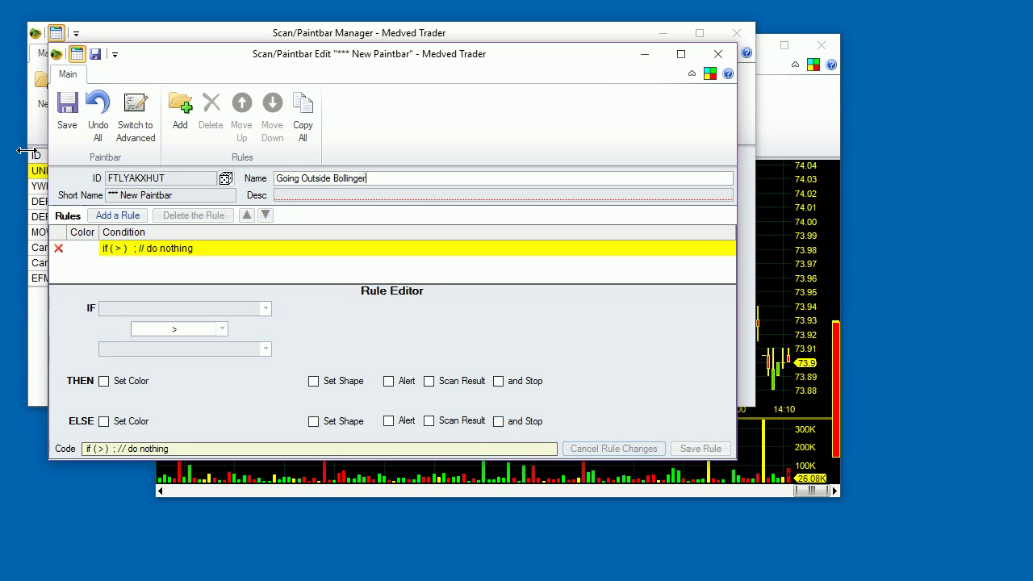
pyautogui.write(' Bands')
pyautogui.press('Tab')
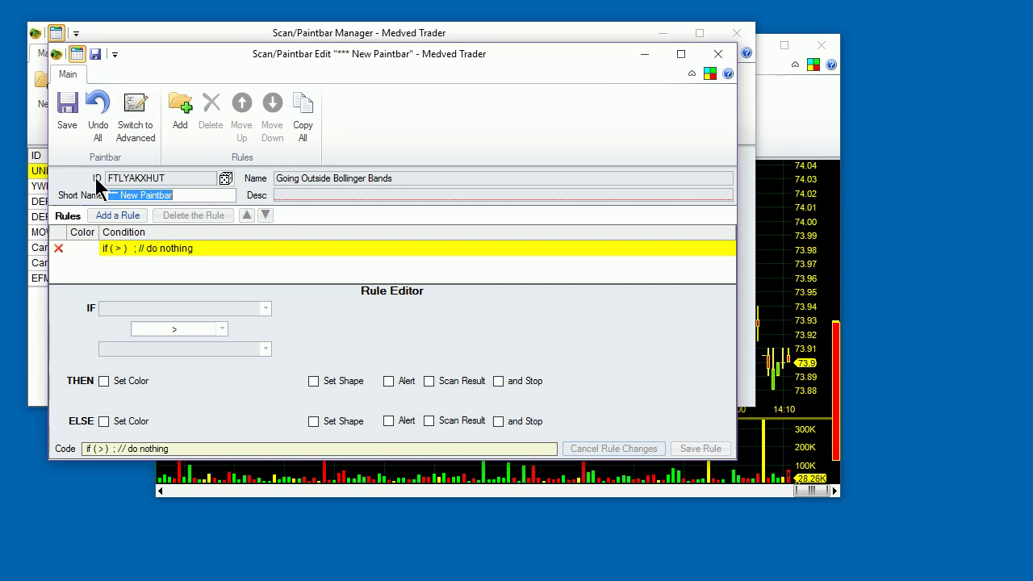
pyautogui.write('Outs')
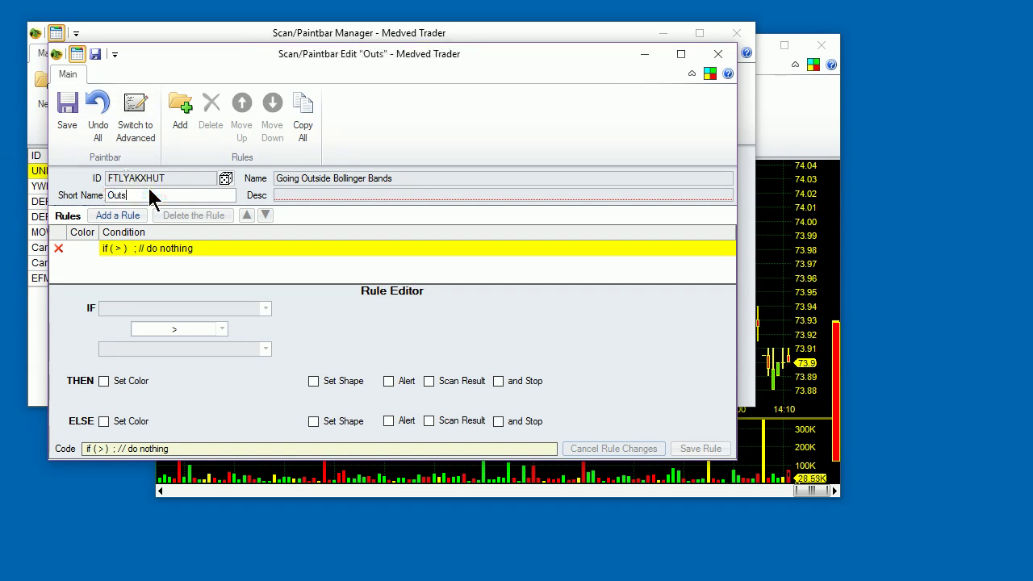
pyautogui.write('ide BB')
pyautogui.press('Tab')
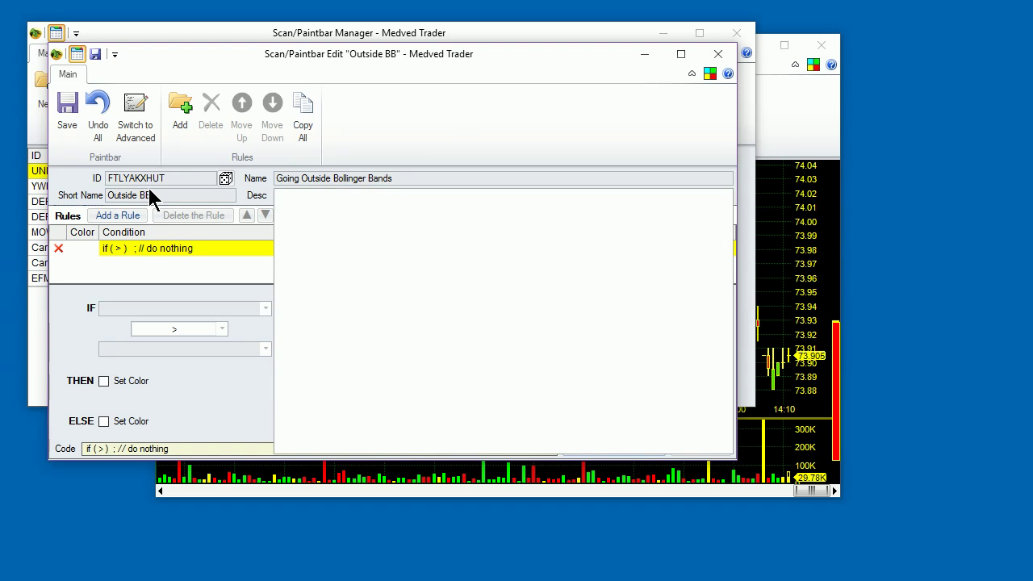
pyautogui.write('Shows when cl')
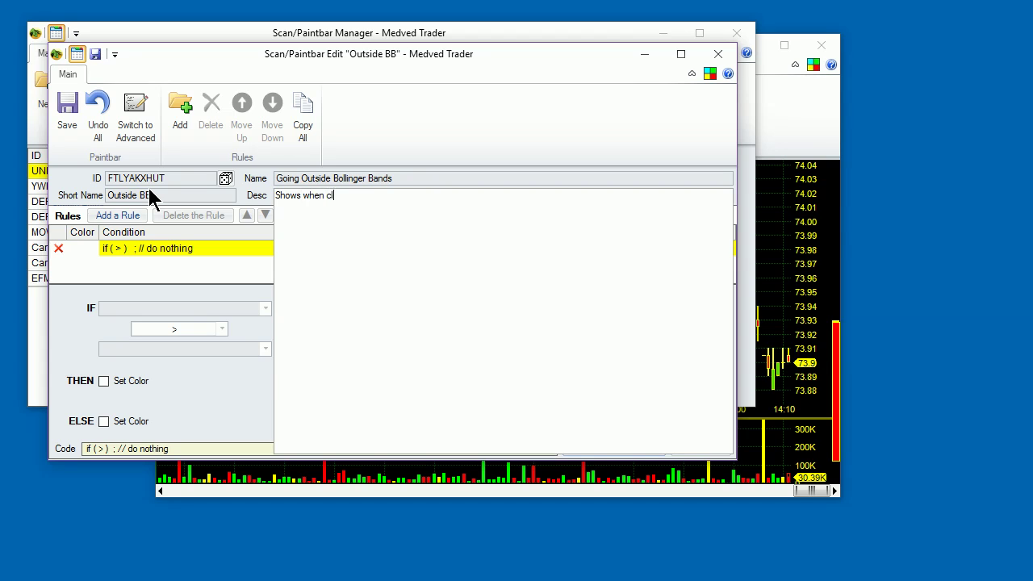
pyautogui.write('ose is outside ')
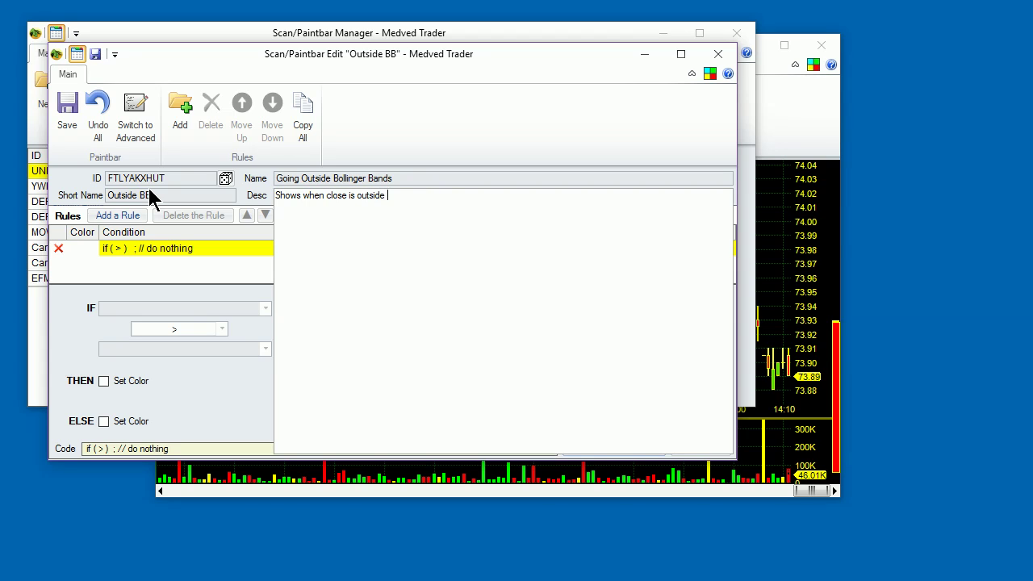
pyautogui.write('Bollinger Bands')
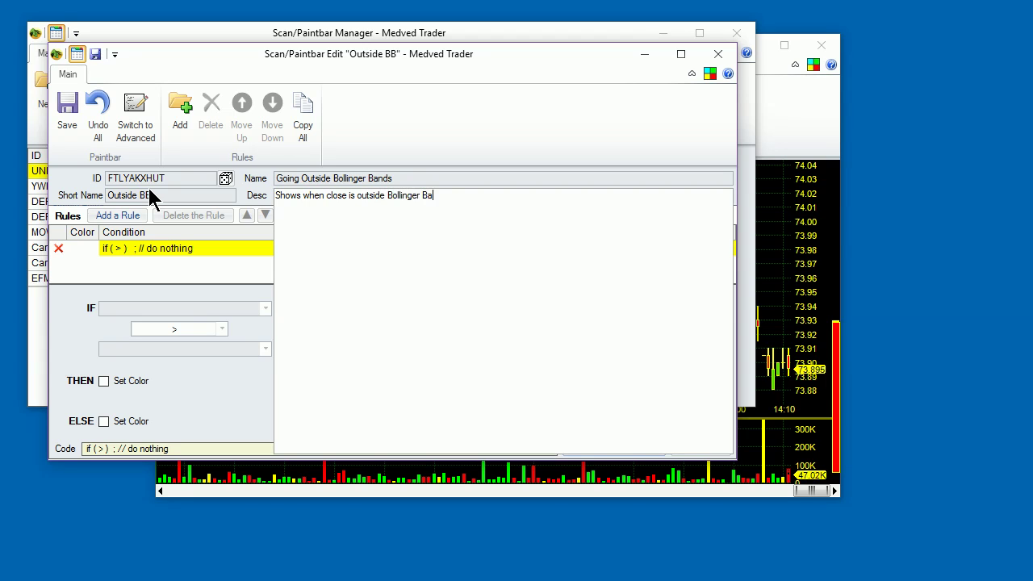
pyautogui.click(149, 193)
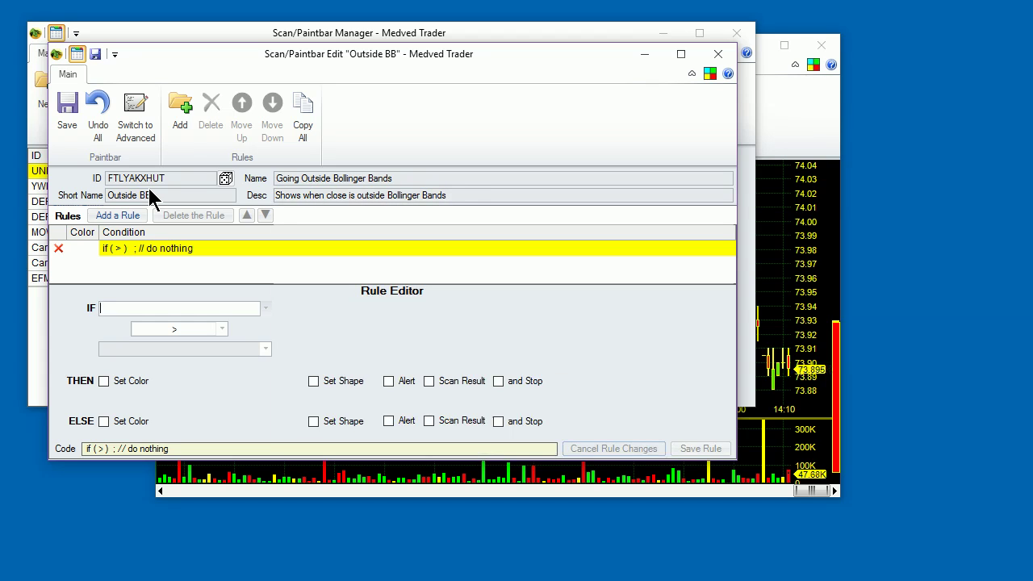
# - Build the rule condition Close > BollingerBands_Top(20,2)
pyautogui.press('Tab')
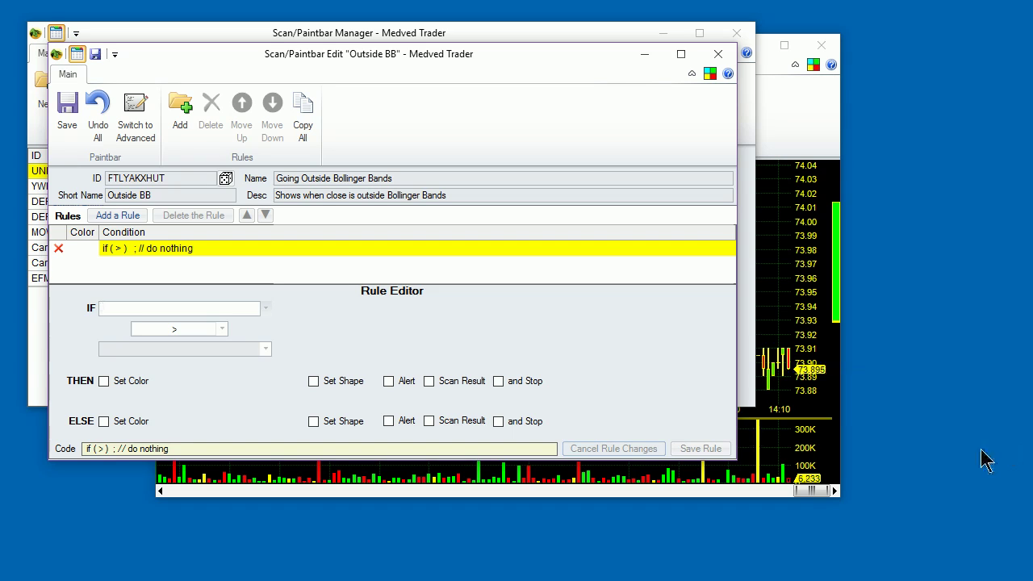
pyautogui.click(213, 308)
pyautogui.click(265, 310)
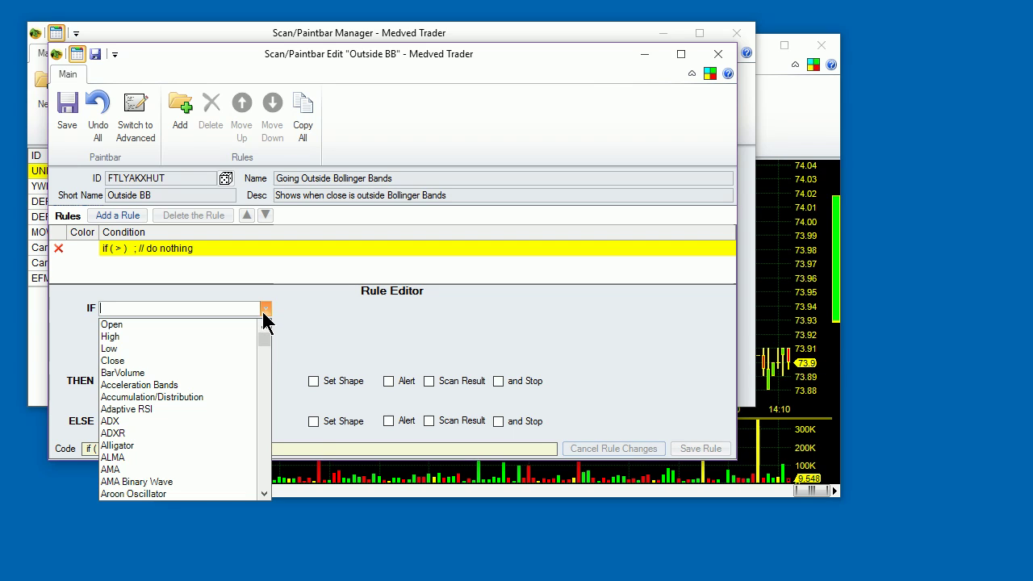
pyautogui.click(181, 360)
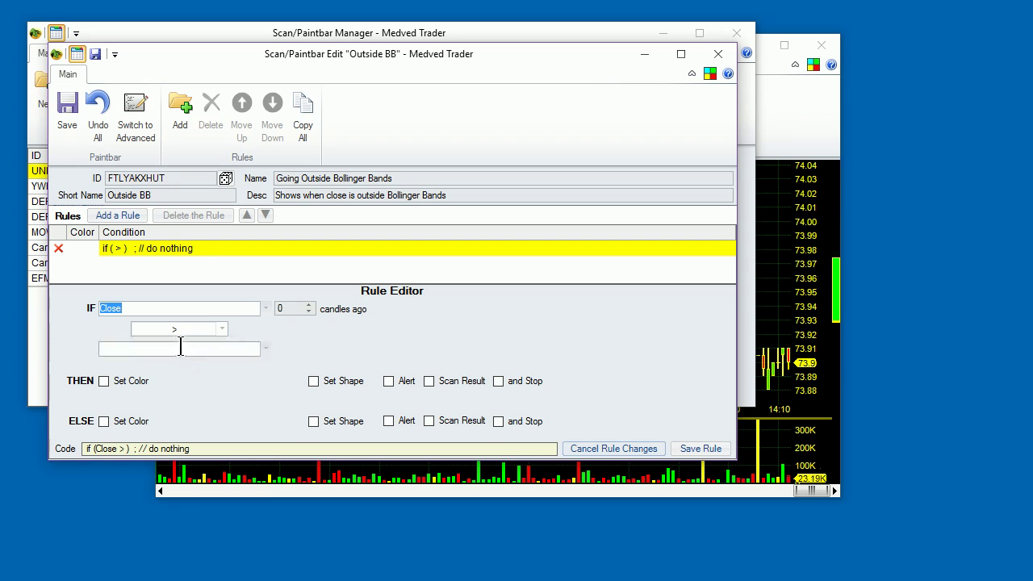
pyautogui.click(181, 345)
pyautogui.write('Boll')
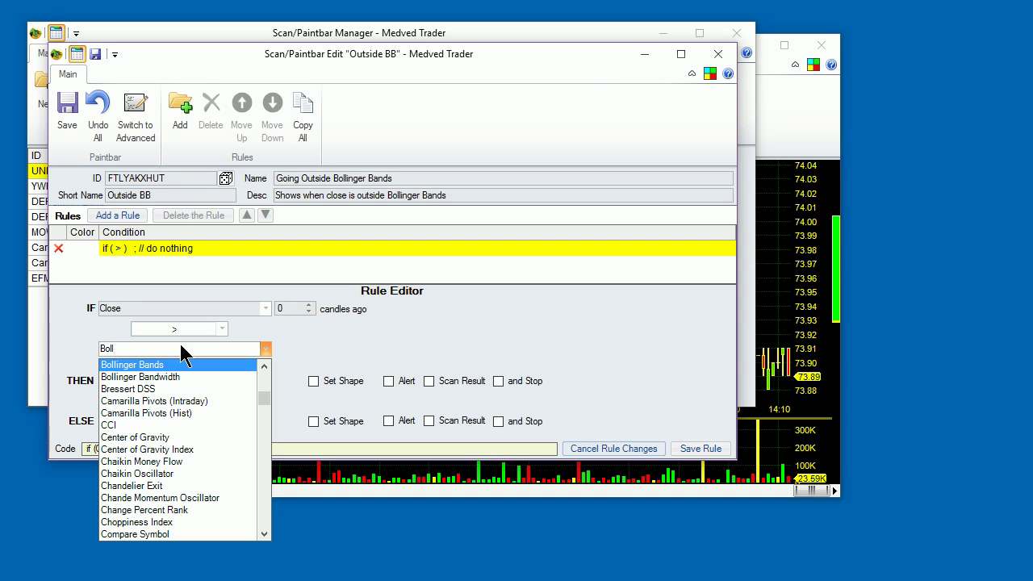
pyautogui.click(176, 368)
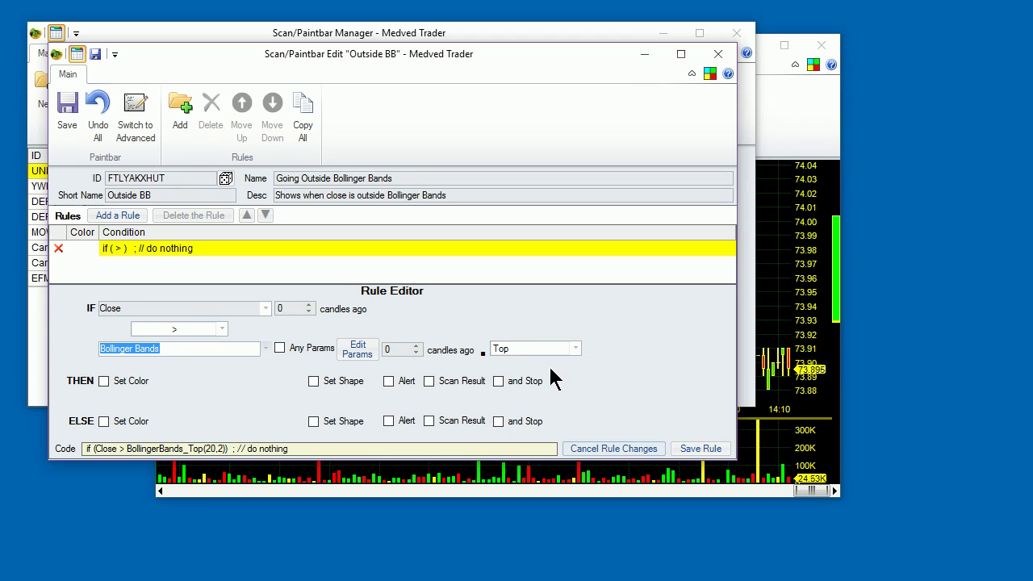
pyautogui.click(575, 349)
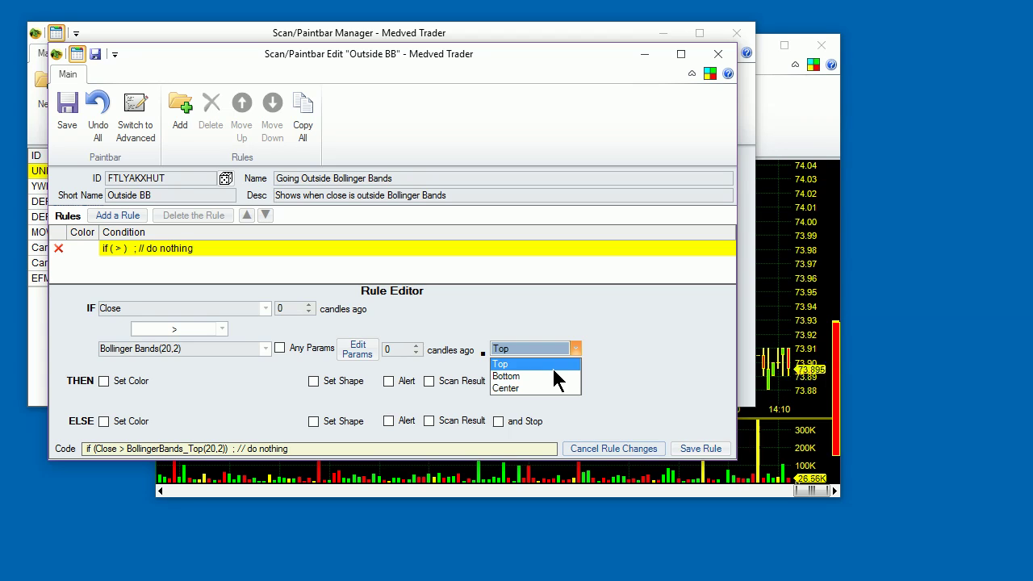
pyautogui.click(553, 369)
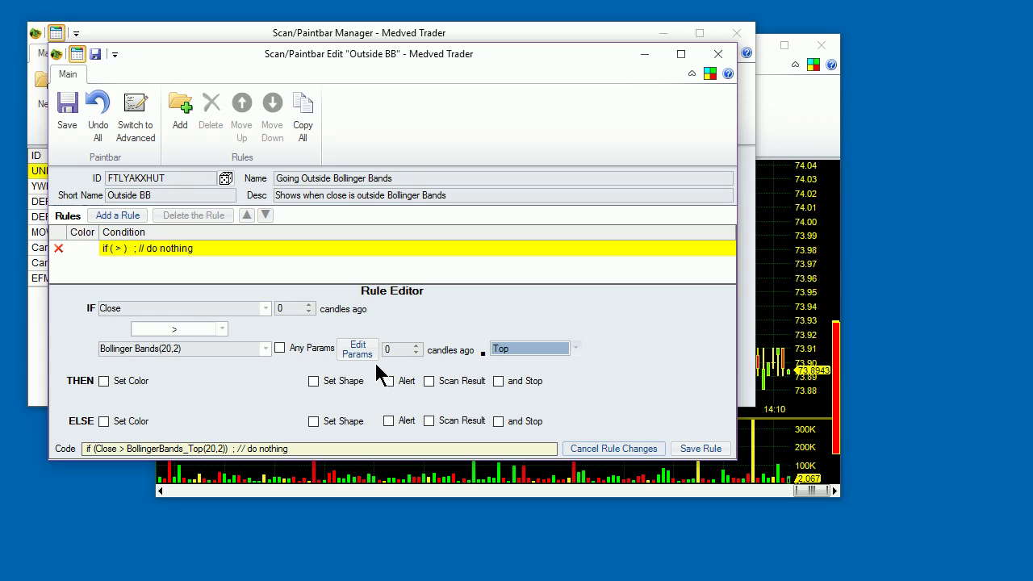
# - Change the Bollinger Bands period to 30 so the rule reads Close > BollingerBands_Top(30,2)
pyautogui.click(294, 357)
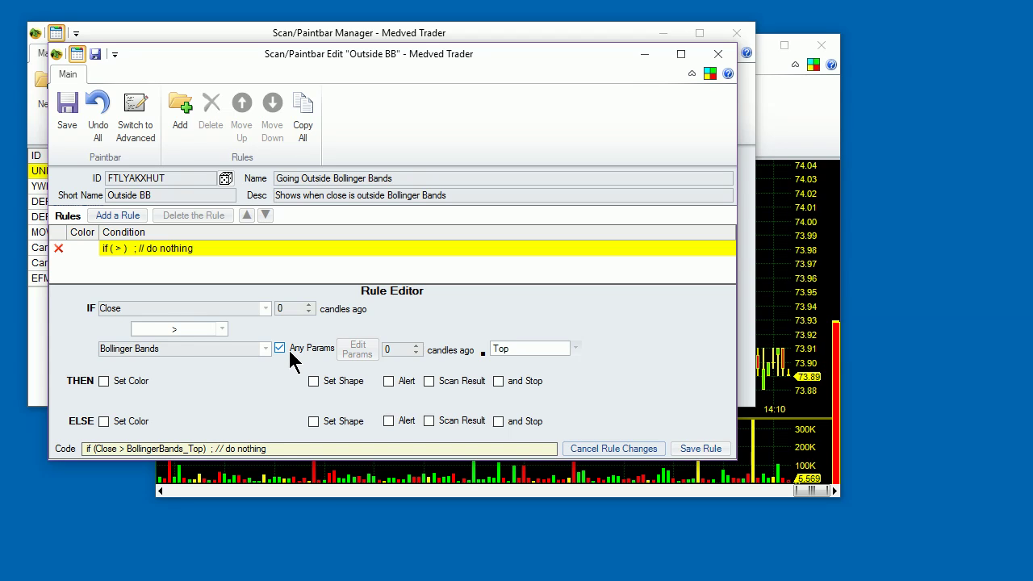
pyautogui.click(290, 350)
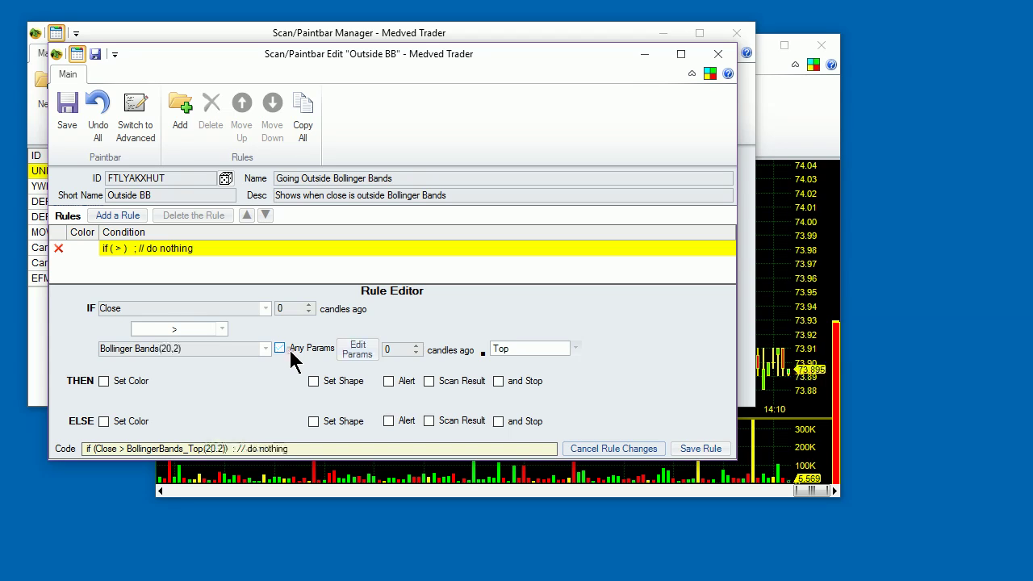
pyautogui.click(353, 352)
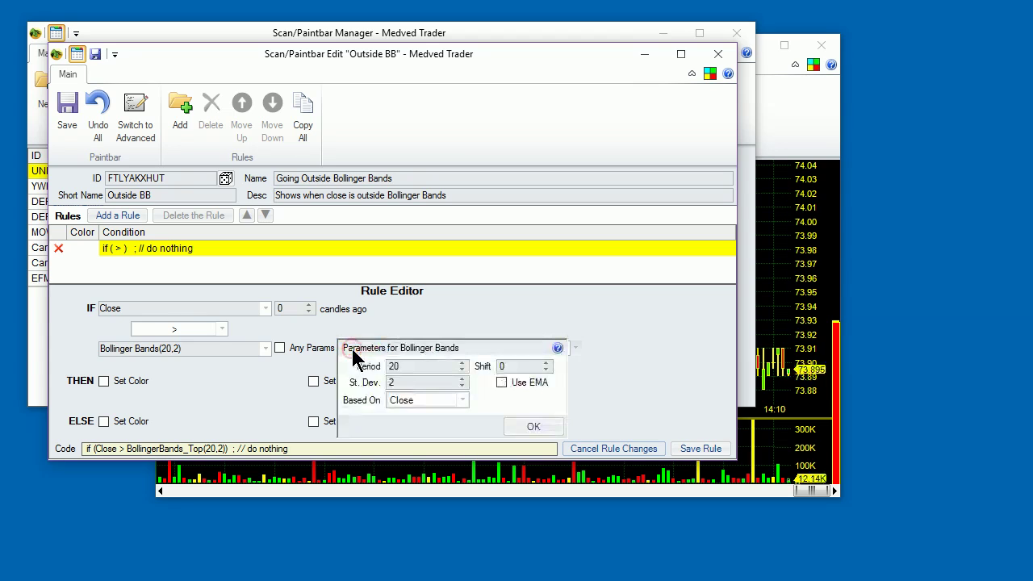
pyautogui.doubleClick(429, 365)
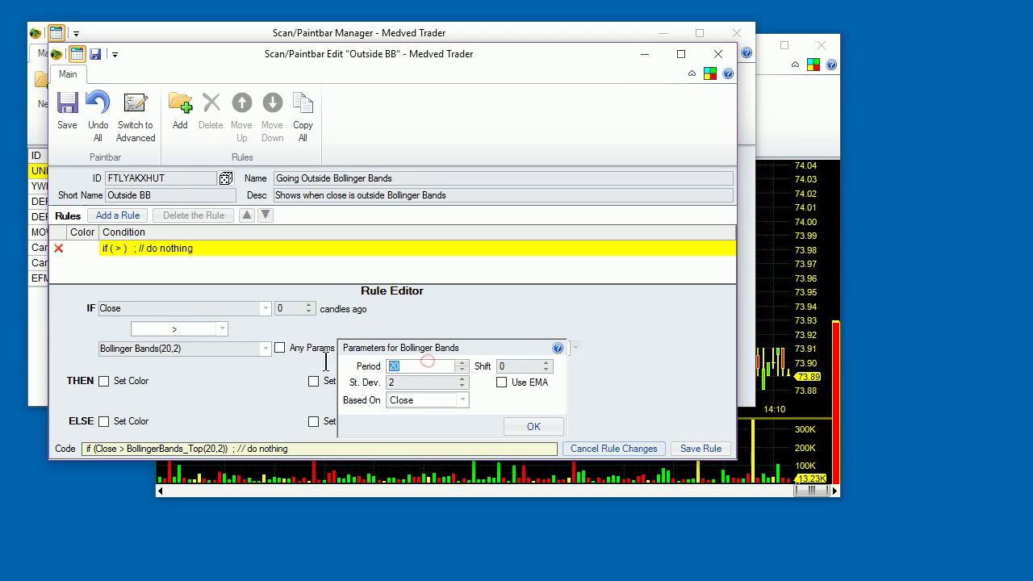
pyautogui.write('30')
pyautogui.click(513, 423)
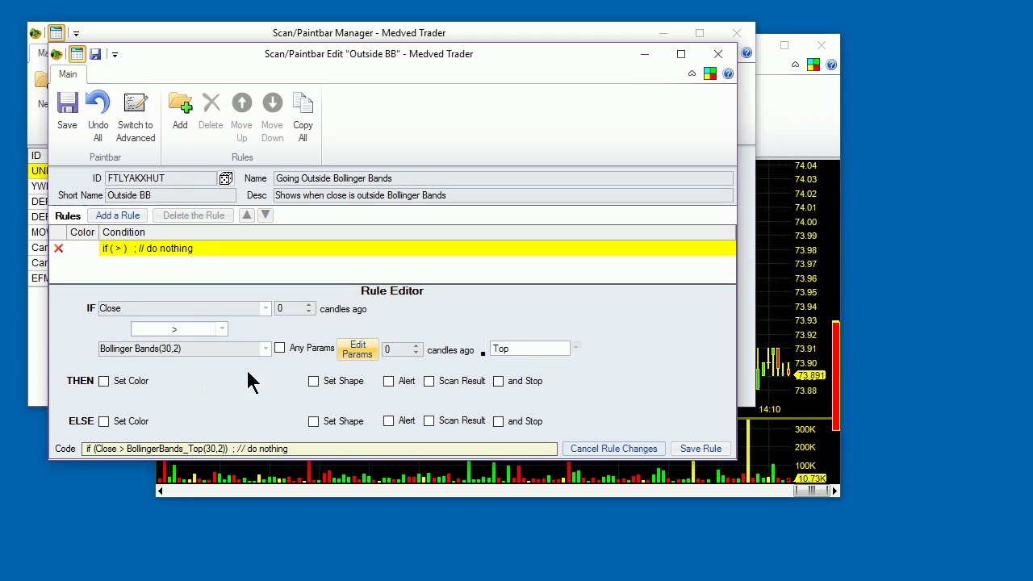
# - Mark matching bars with a down arrow in named colour 'Above Band', defaulting to red Negative
pyautogui.click(315, 382)
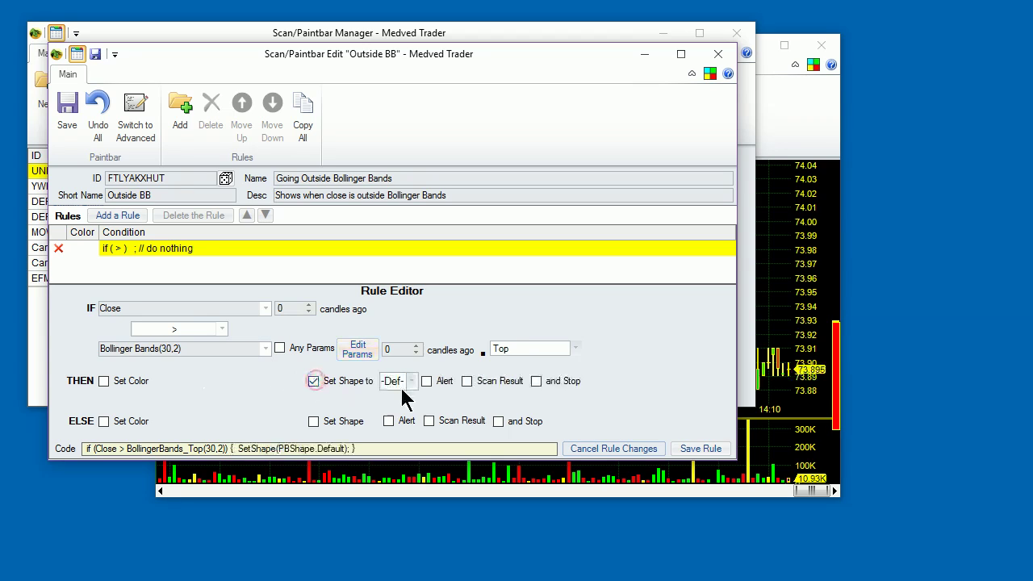
pyautogui.click(411, 381)
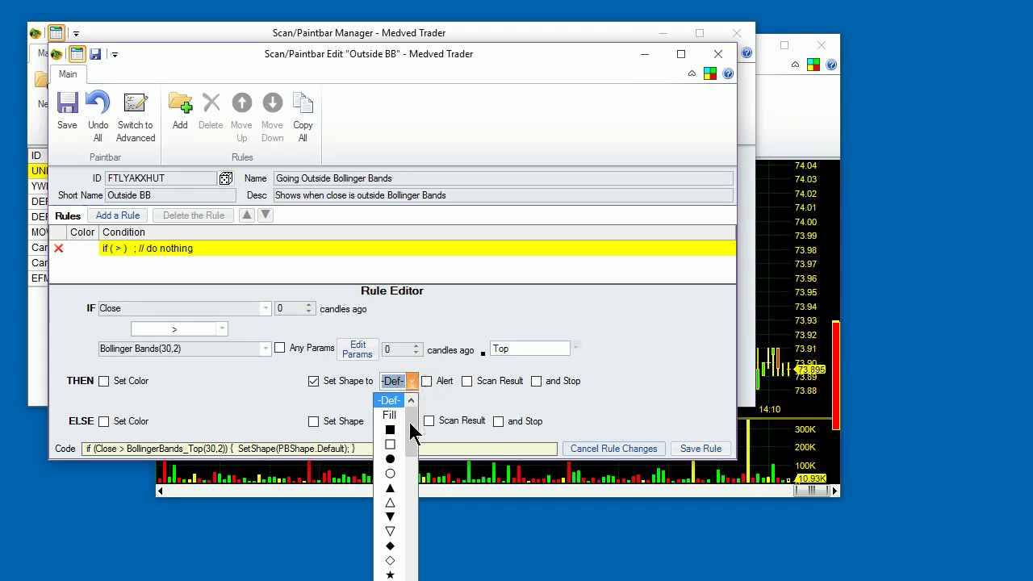
pyautogui.scroll(-5, 400, 484)
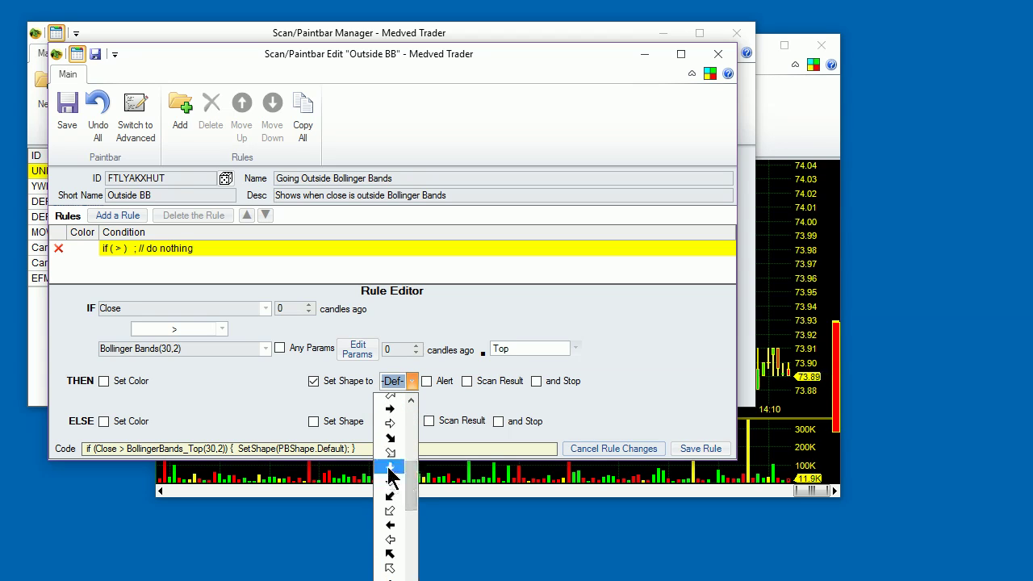
pyautogui.click(391, 468)
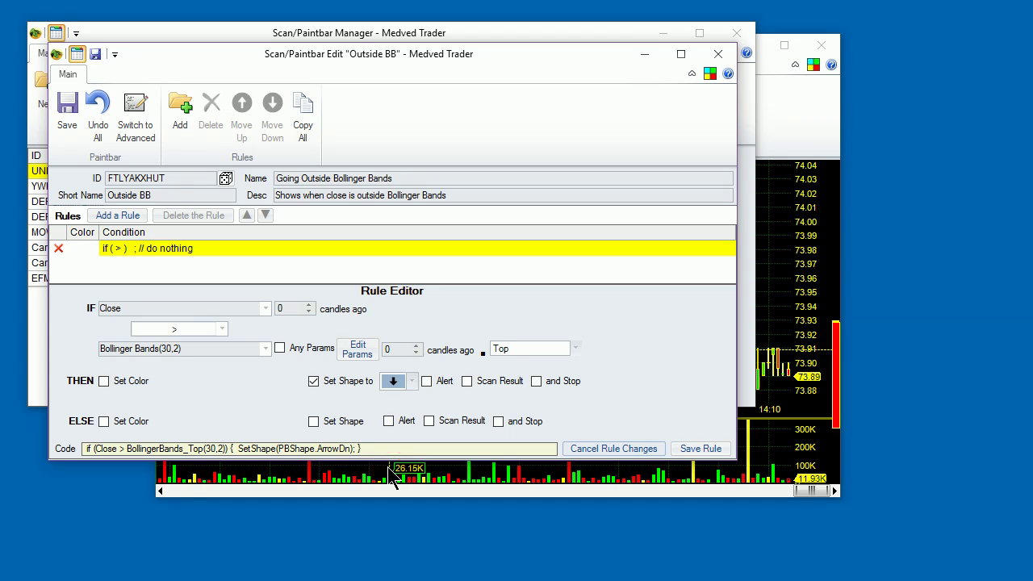
pyautogui.click(104, 382)
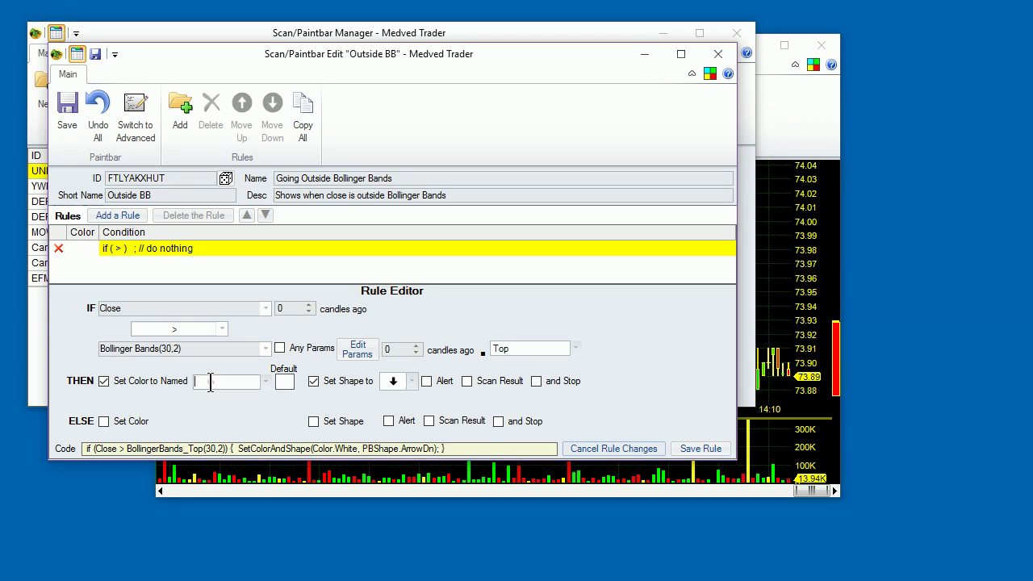
pyautogui.write('A')
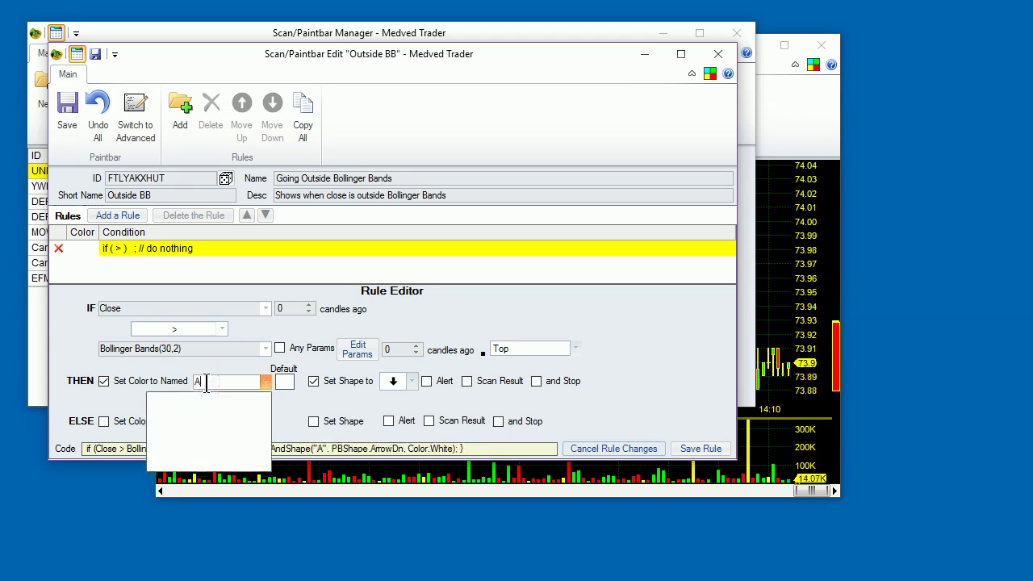
pyautogui.write('bove ')
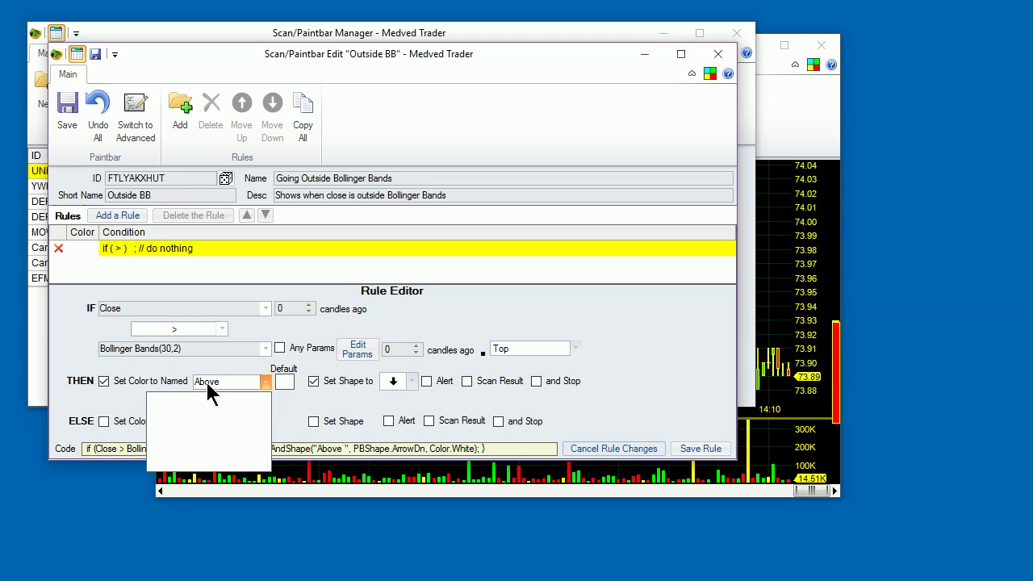
pyautogui.write('Band')
pyautogui.press('Tab')
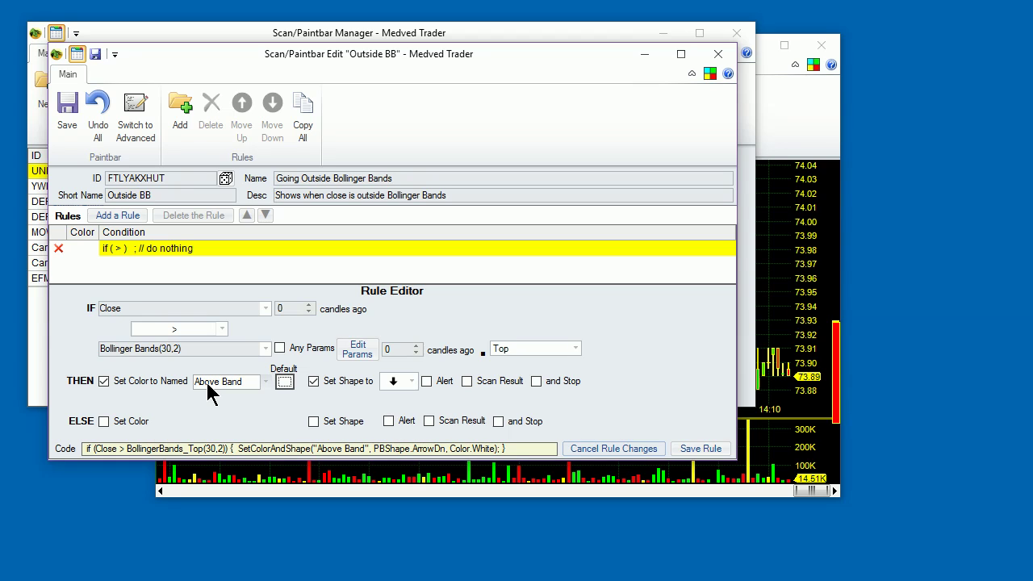
pyautogui.click(284, 382)
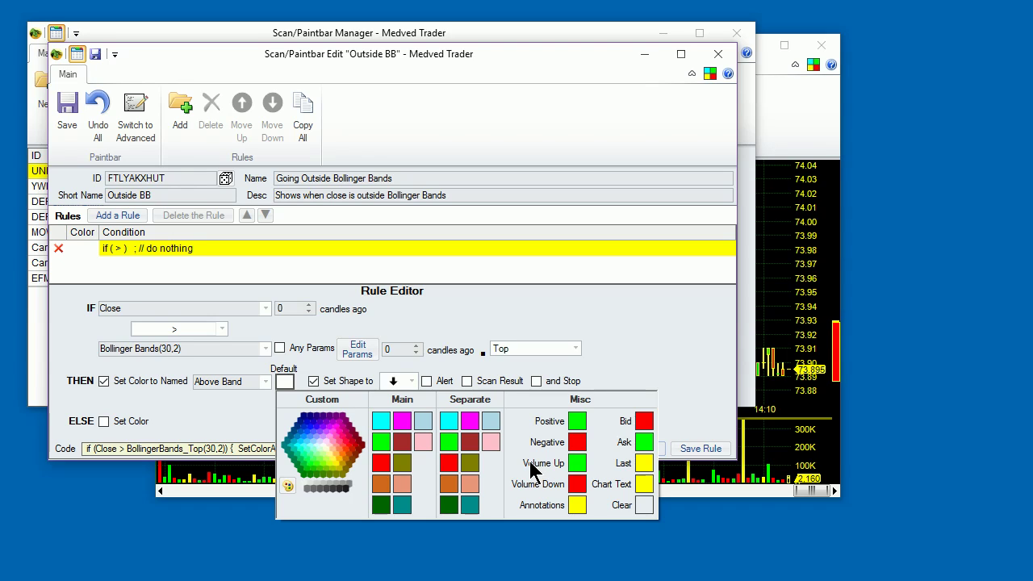
pyautogui.click(577, 442)
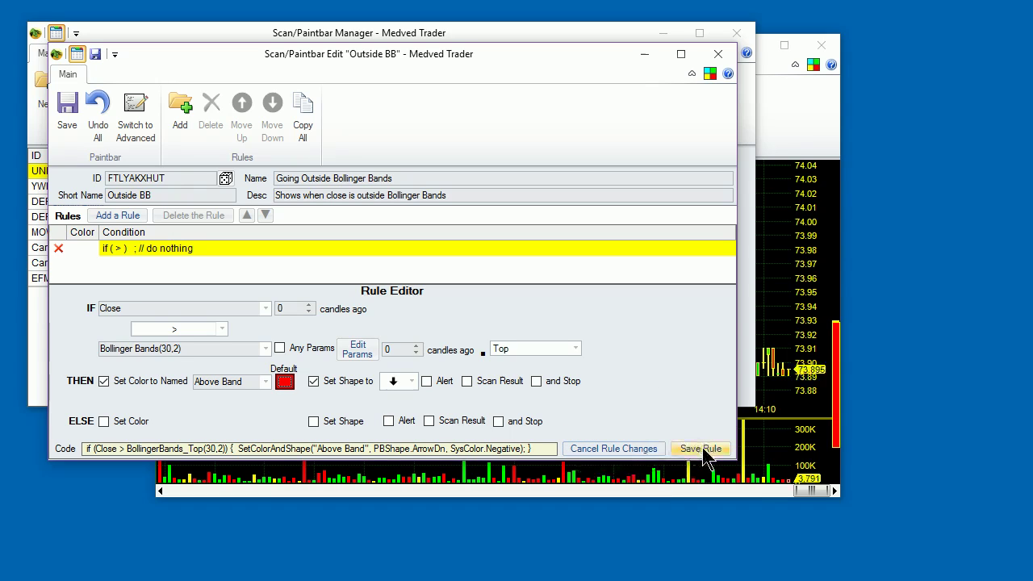
# - Save the above-band rule and start a second rule testing Close <
pyautogui.click(701, 449)
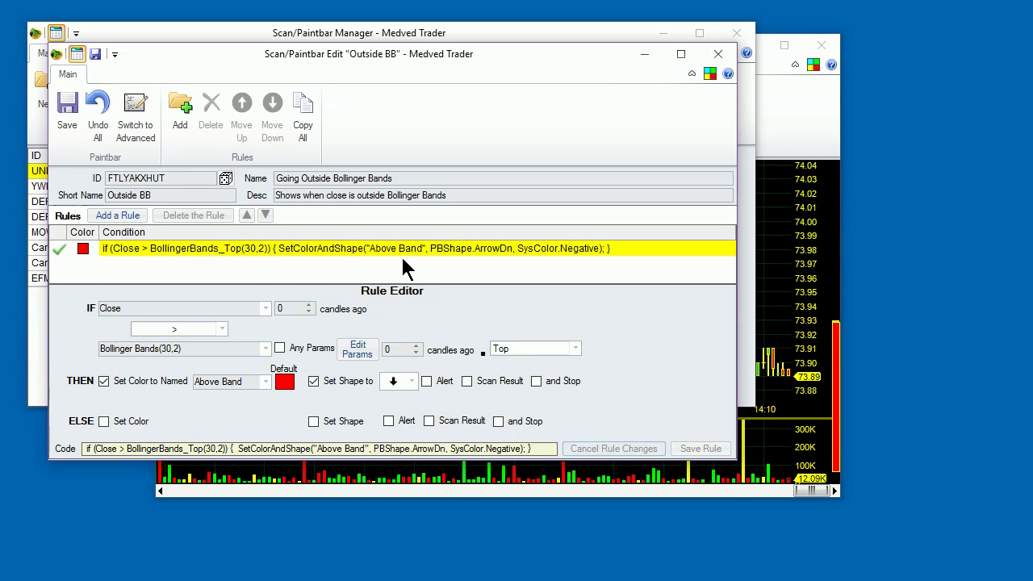
pyautogui.click(118, 214)
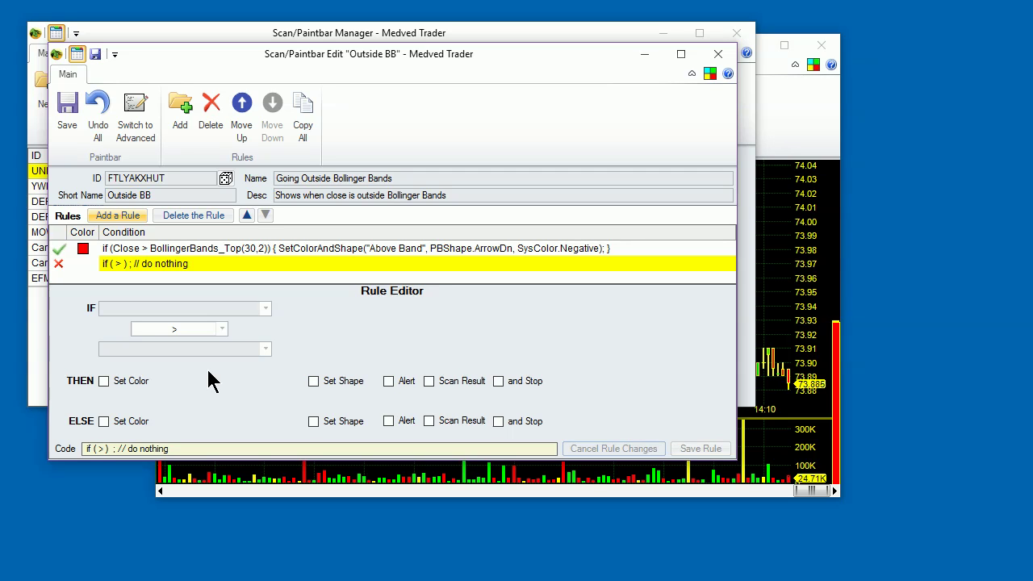
pyautogui.click(264, 307)
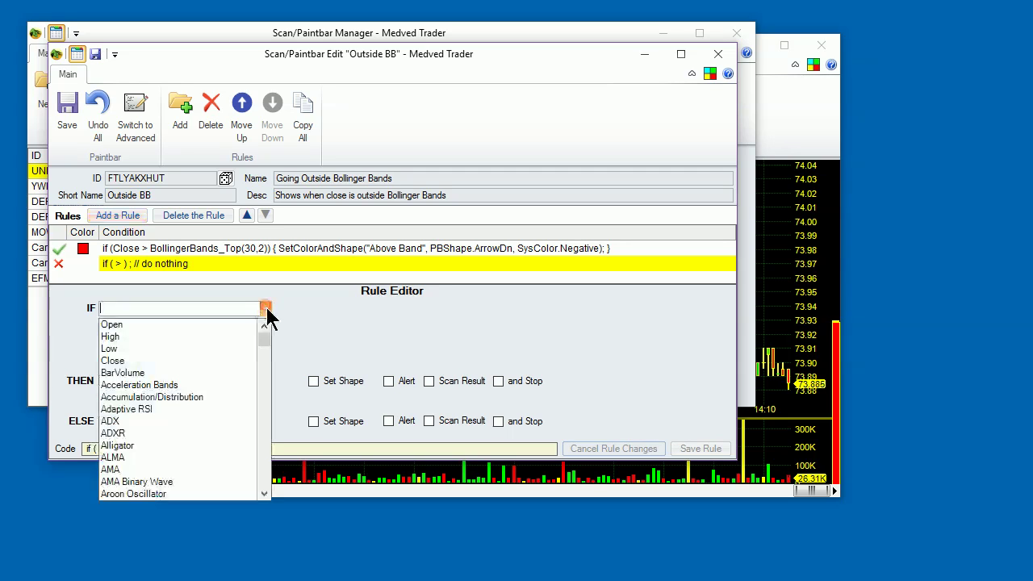
pyautogui.click(214, 361)
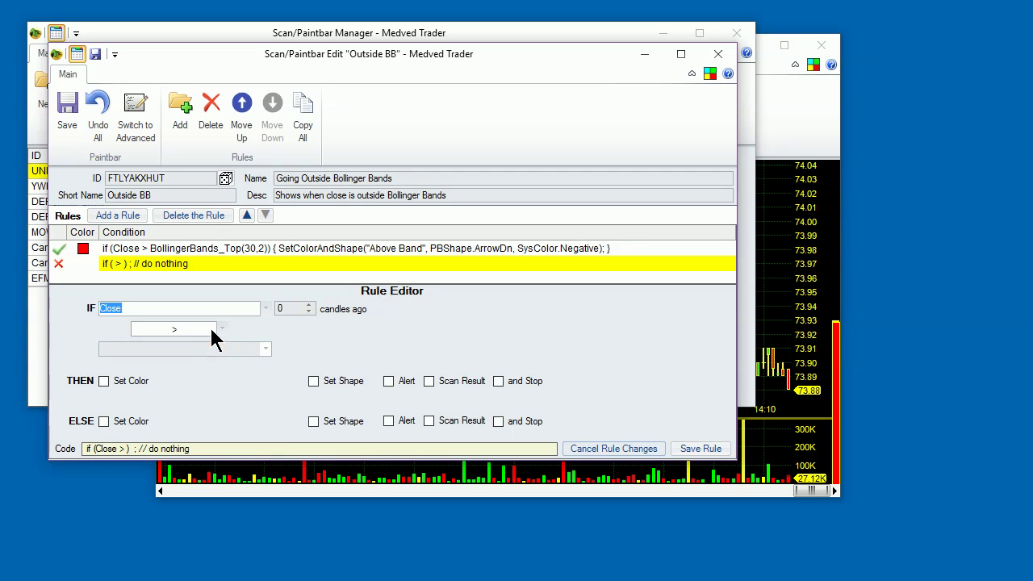
pyautogui.click(222, 330)
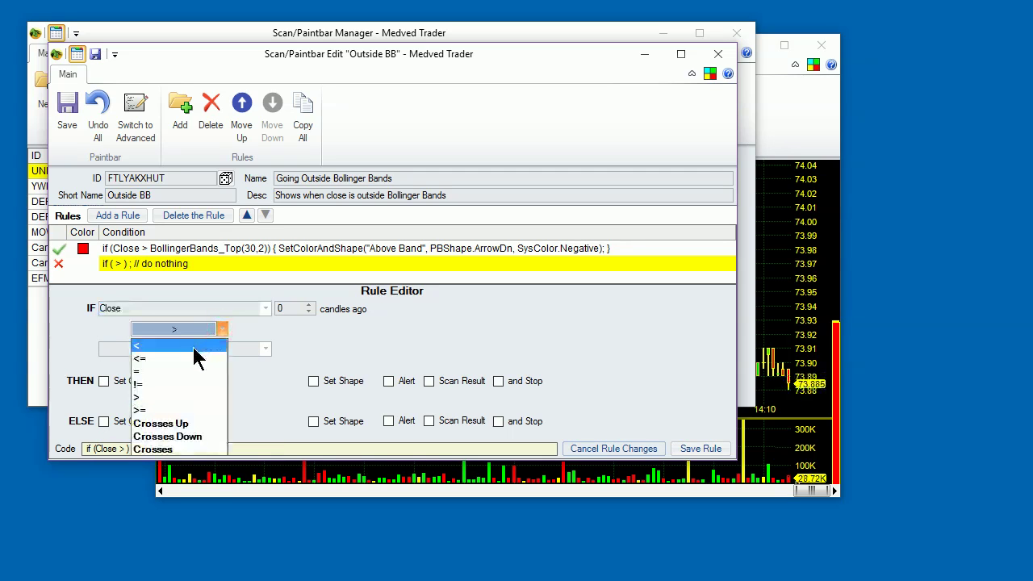
pyautogui.click(194, 347)
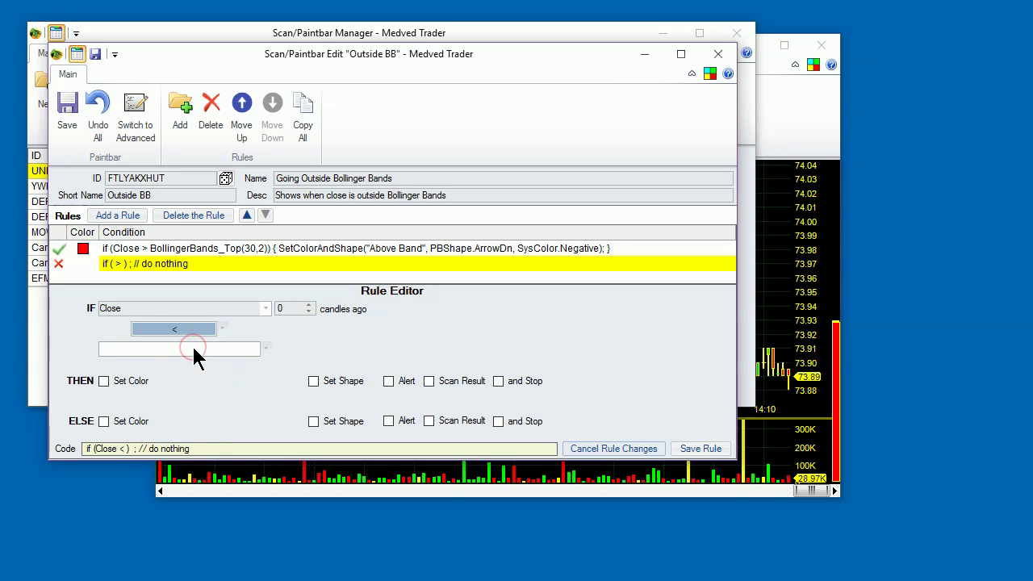
# - Compare the close against the Bottom band of 30-period Bollinger Bands and enable Set Shape
pyautogui.click(183, 355)
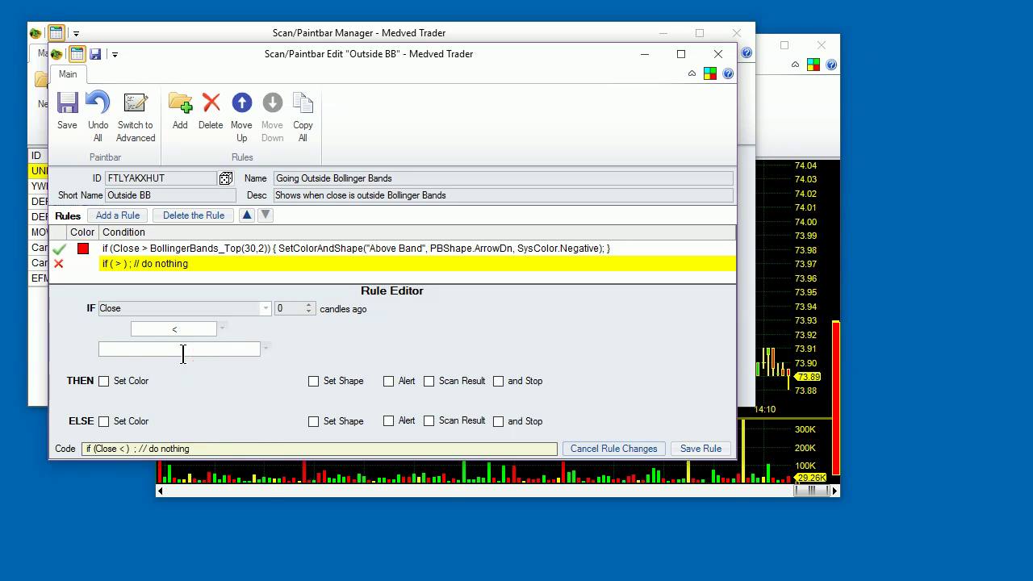
pyautogui.write('Bolli')
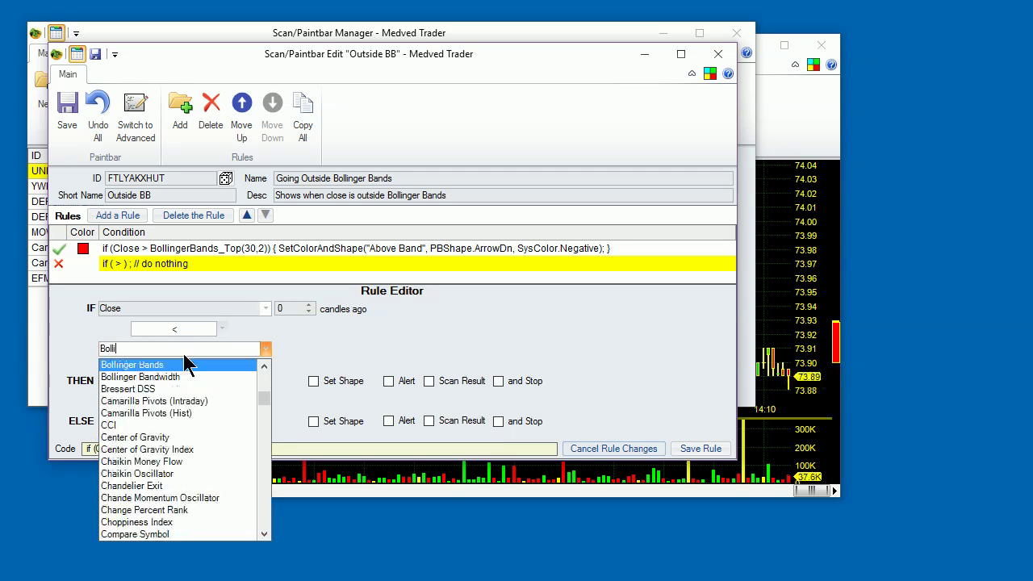
pyautogui.click(184, 365)
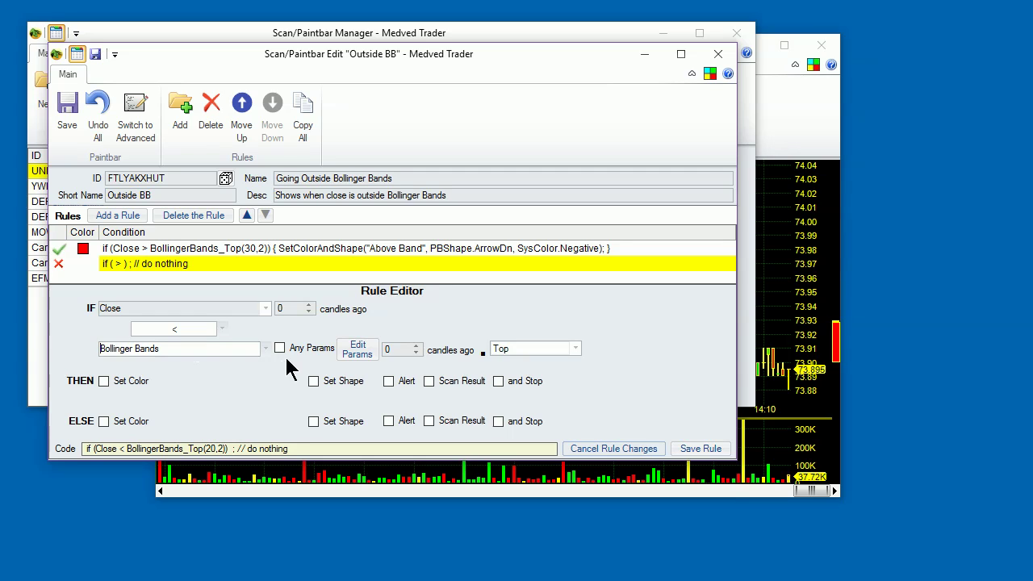
pyautogui.click(357, 349)
pyautogui.doubleClick(410, 368)
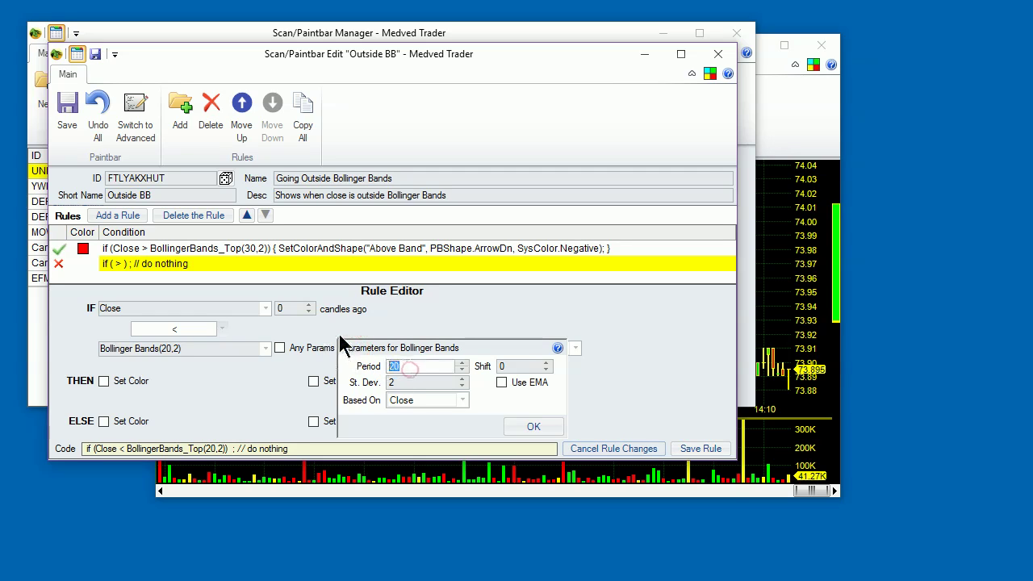
pyautogui.write('30')
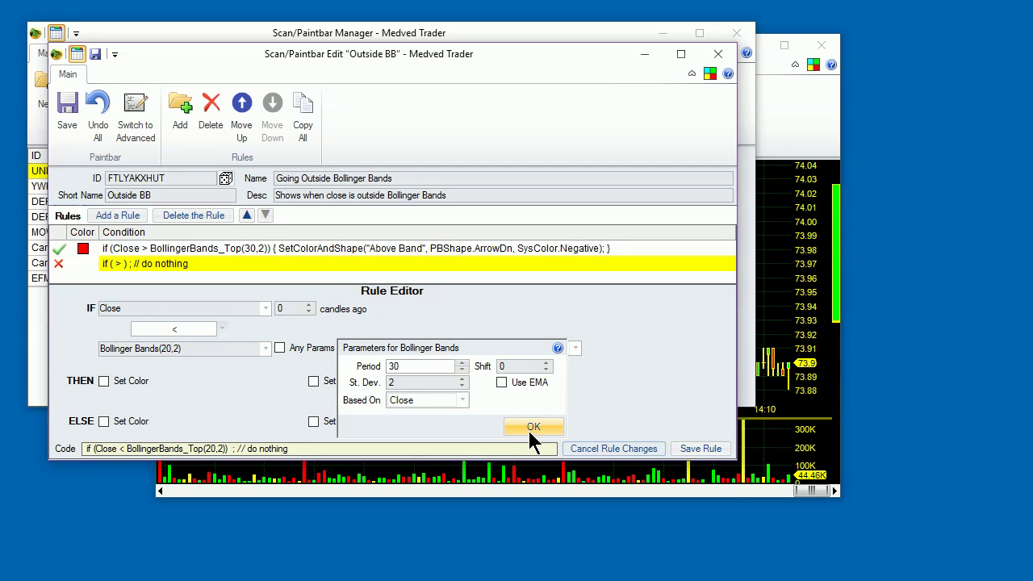
pyautogui.click(528, 429)
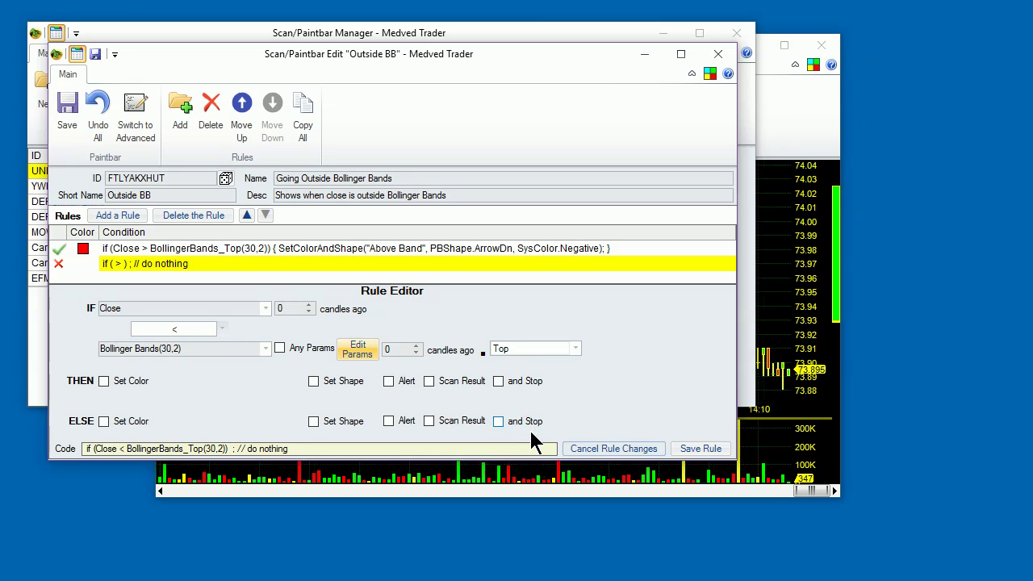
pyautogui.click(575, 350)
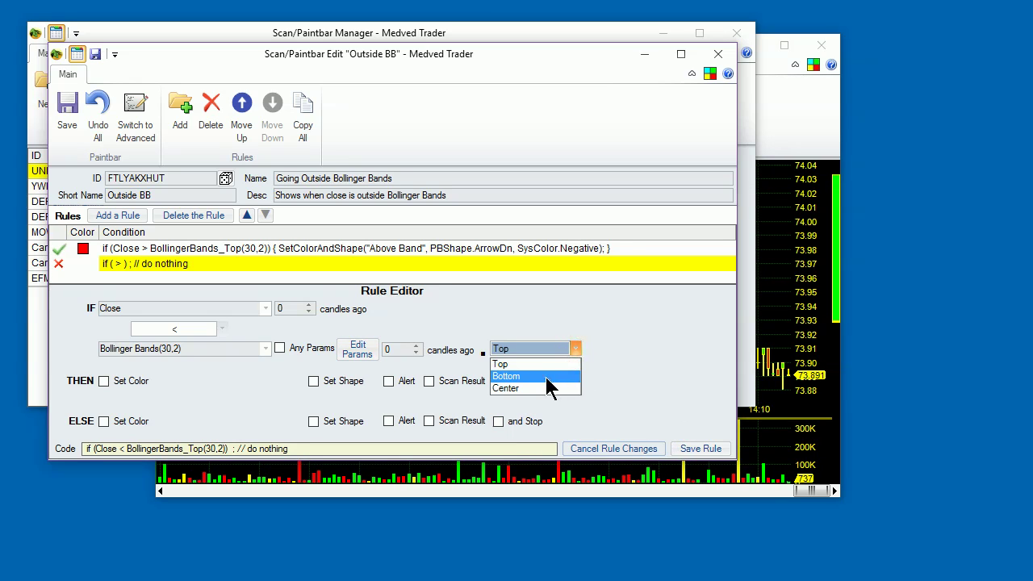
pyautogui.click(546, 377)
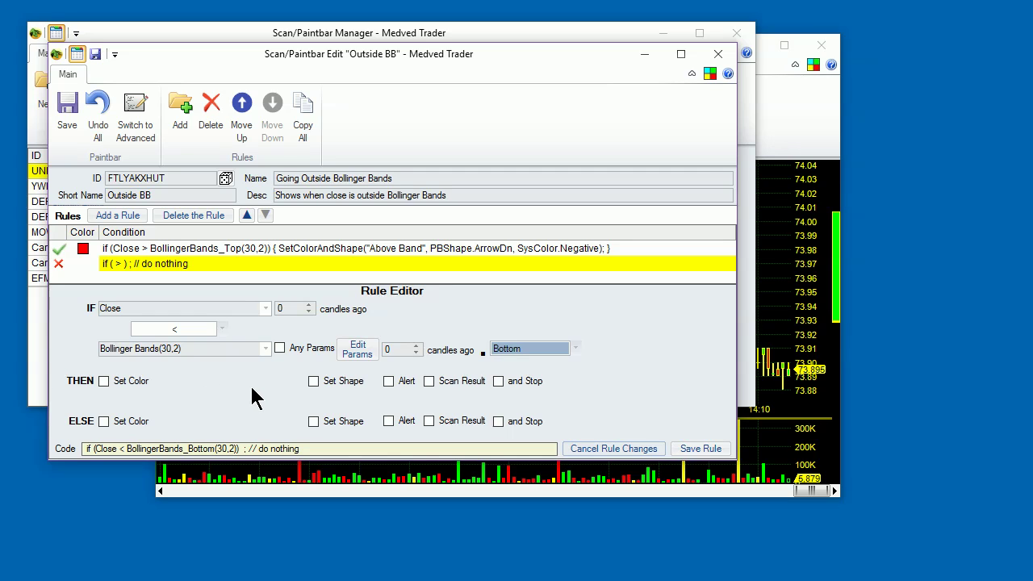
pyautogui.click(315, 383)
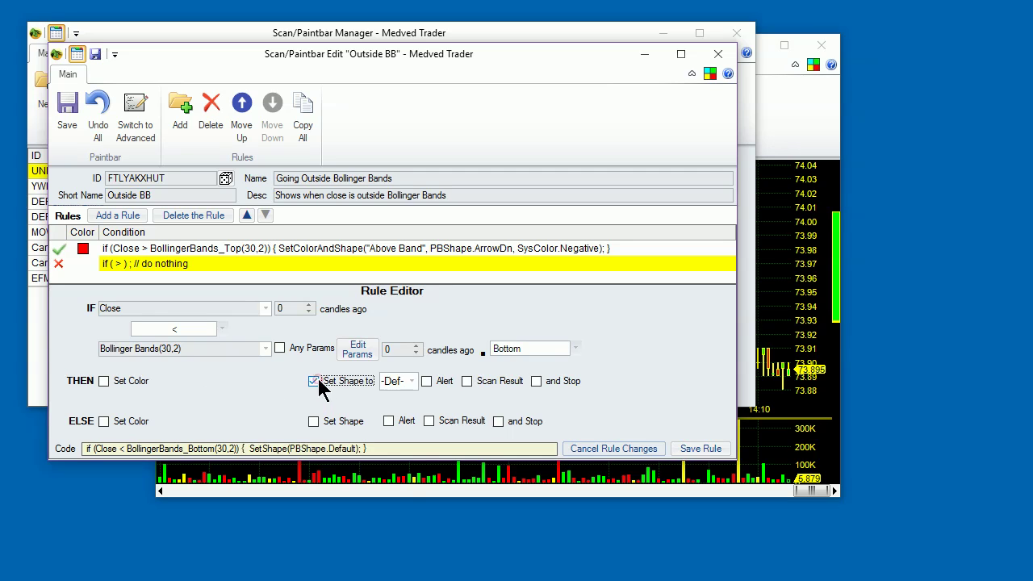
# - Give the second rule an up arrow with colour 'Below Band' defaulting to green Positive, then save it
pyautogui.click(411, 382)
pyautogui.moveTo(412, 436); pyautogui.dragTo(416, 479)
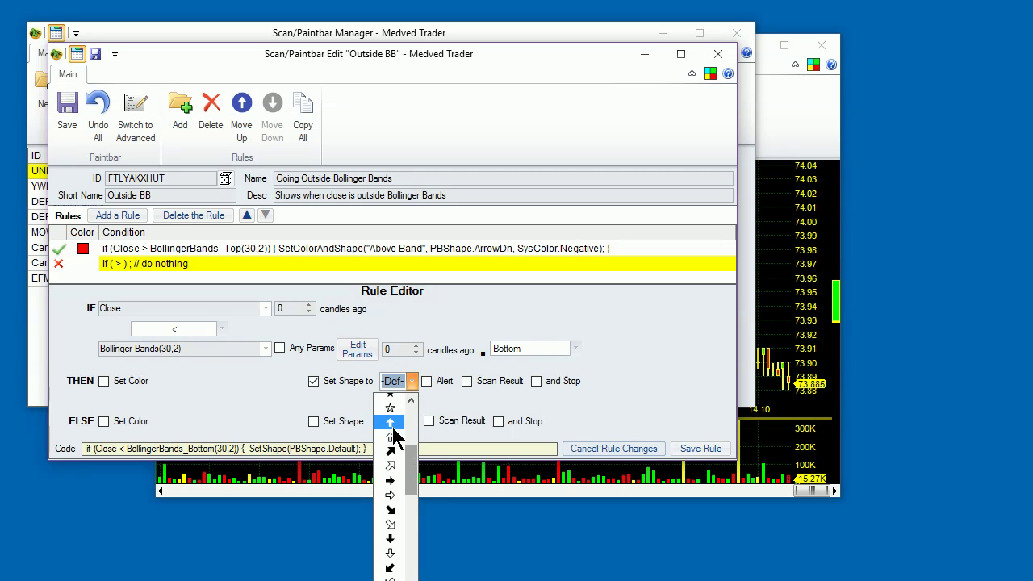
pyautogui.click(392, 424)
pyautogui.click(108, 384)
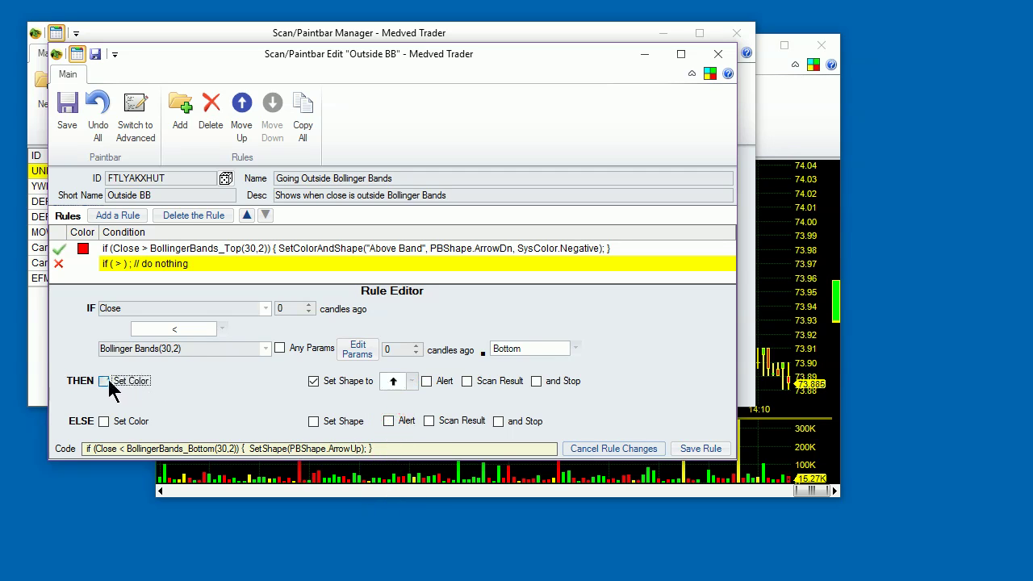
pyautogui.click(216, 382)
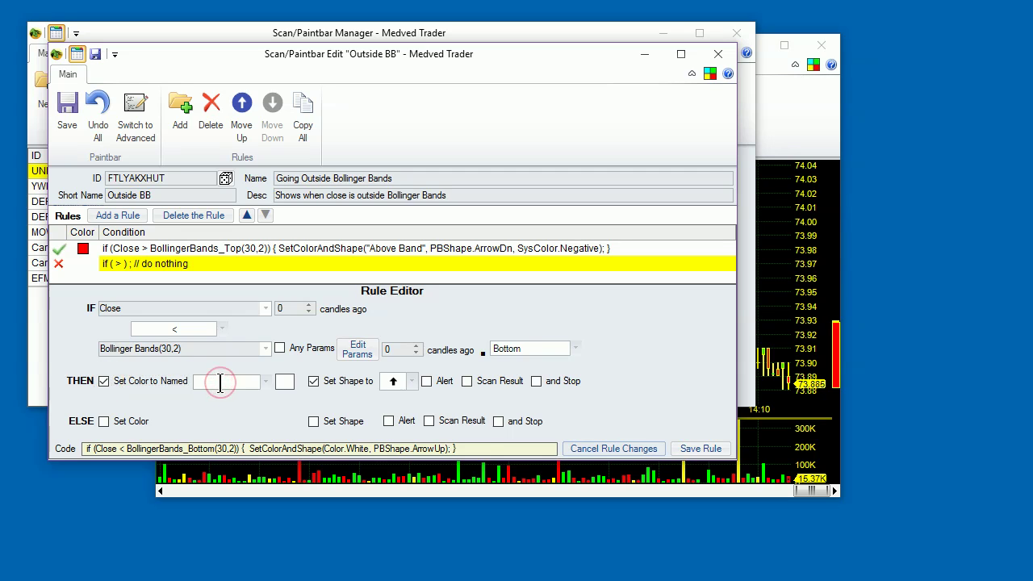
pyautogui.write('Below Band')
pyautogui.press('Tab')
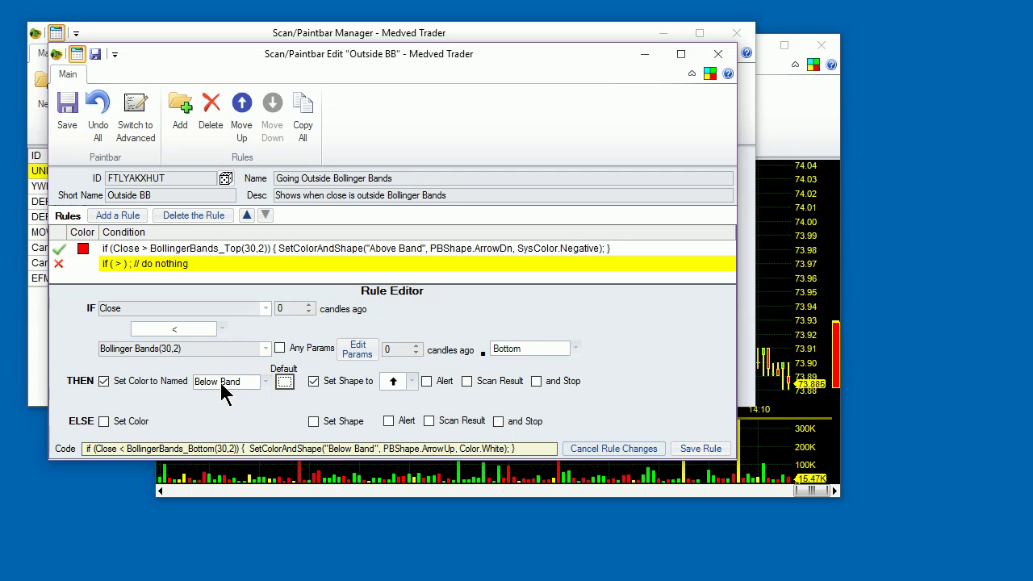
pyautogui.click(286, 383)
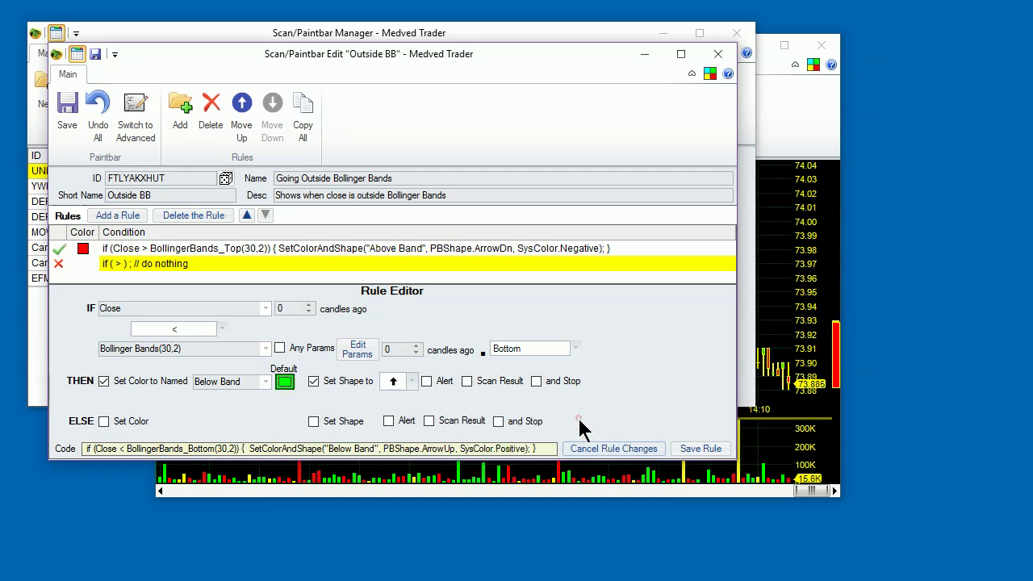
pyautogui.click(577, 420)
pyautogui.click(701, 449)
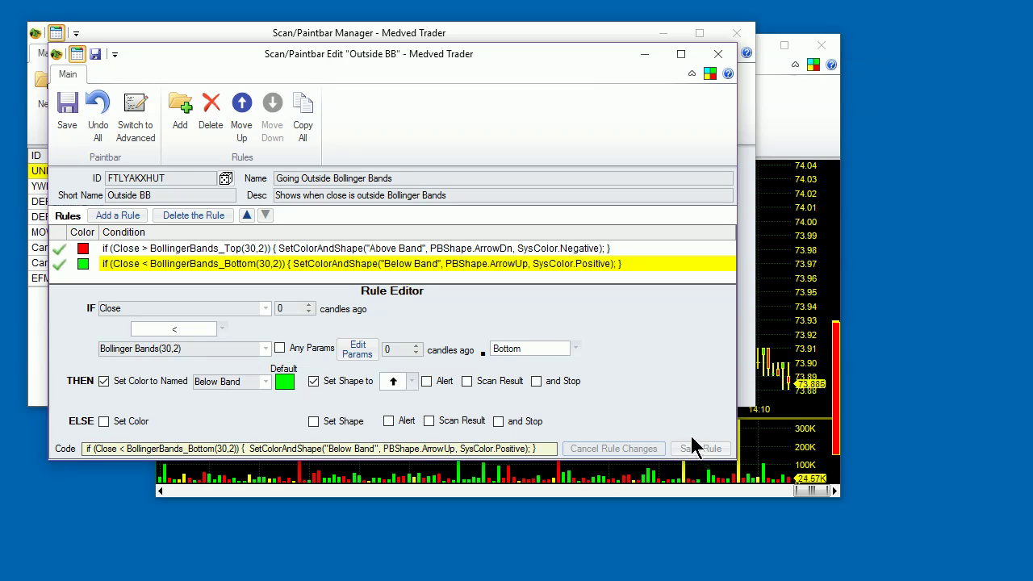
# - Save the Outside BB paintbar, then close the Scan/Paintbar Edit and Manager windows
pyautogui.click(71, 118)
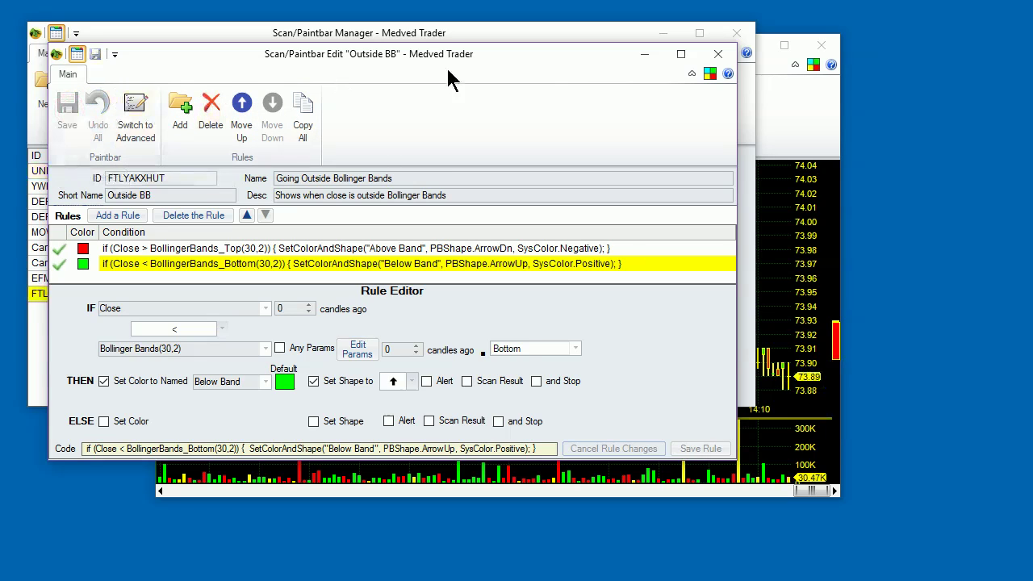
pyautogui.click(719, 54)
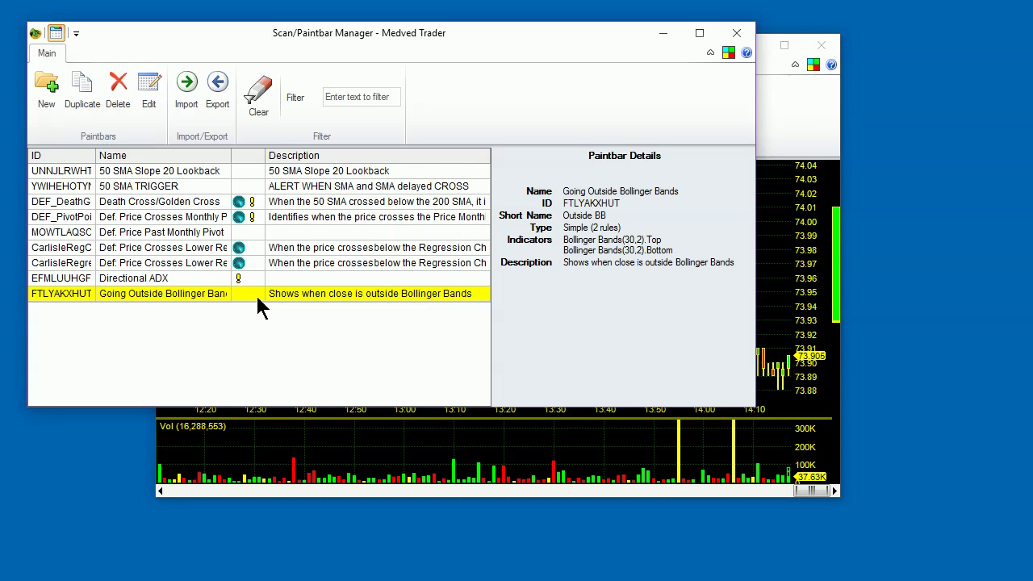
pyautogui.click(739, 35)
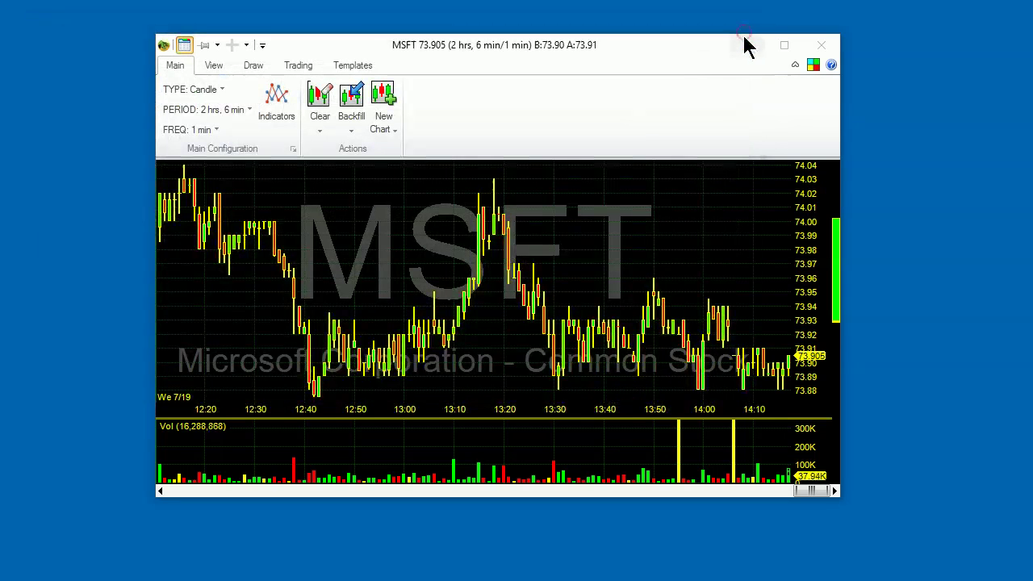
# - Add a Paintbar indicator to the MSFT chart's Selected Indicators and list available paintbars
pyautogui.click(277, 101)
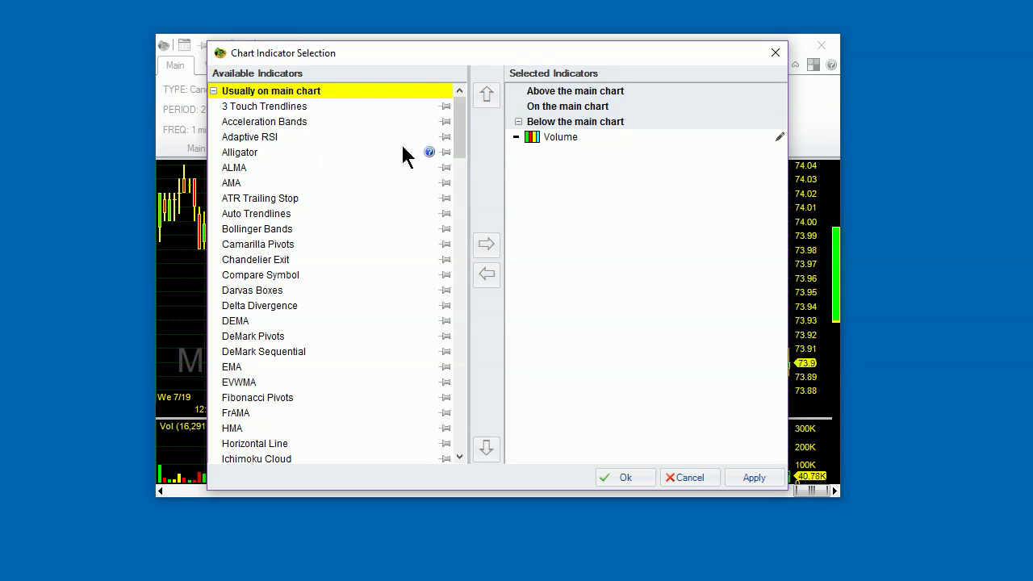
pyautogui.moveTo(460, 135); pyautogui.dragTo(456, 205)
pyautogui.moveTo(242, 199)
pyautogui.mouseDown()
pyautogui.moveTo(465, 159)
pyautogui.moveTo(577, 123)
pyautogui.moveTo(571, 111)
pyautogui.mouseUp()
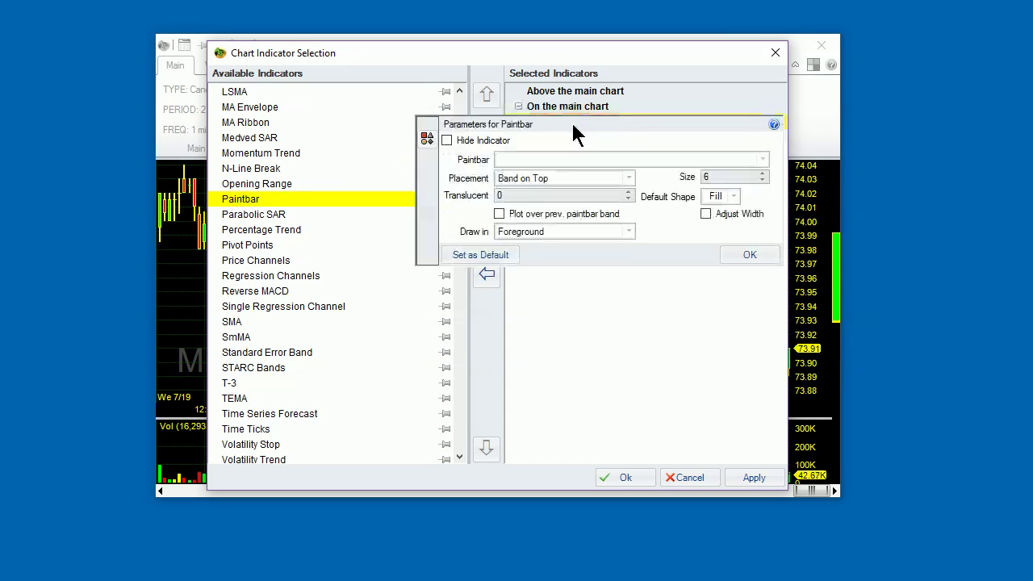
pyautogui.click(600, 159)
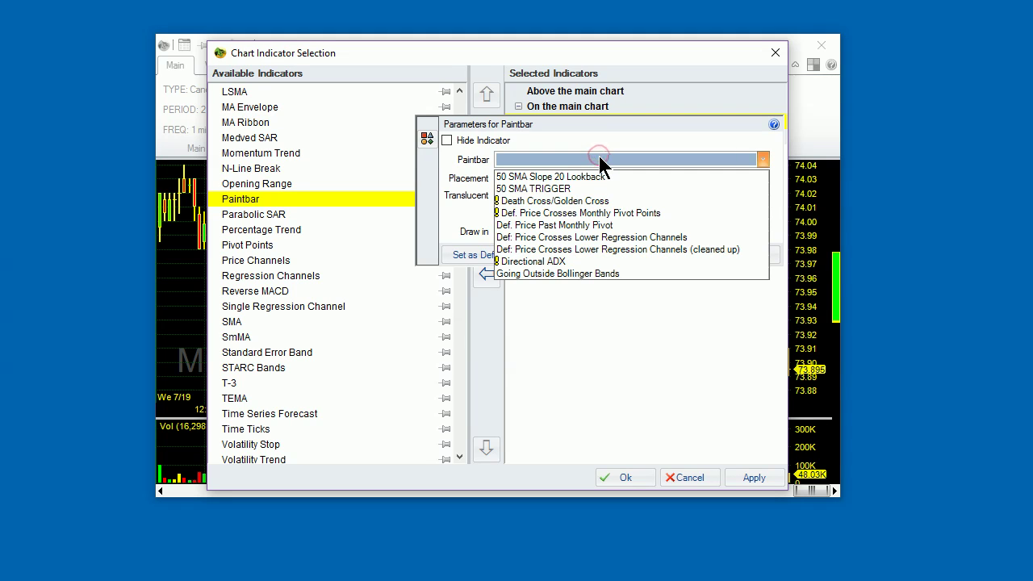
# - Use the 'Going Outside Bollinger Bands' paintbar at size 8, keep Above Band red, and apply it to the chart
pyautogui.click(593, 274)
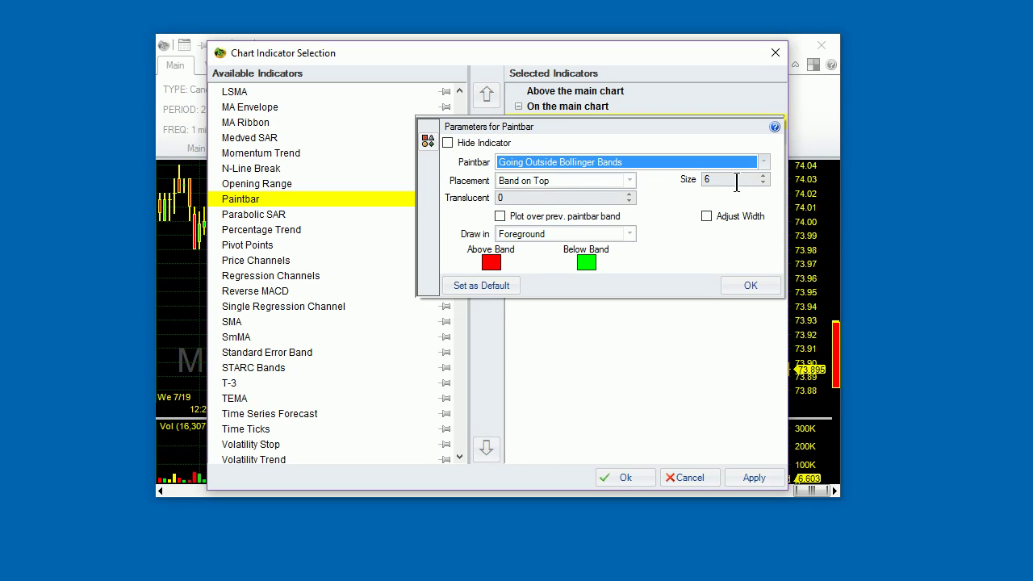
pyautogui.click(766, 177)
pyautogui.click(765, 177)
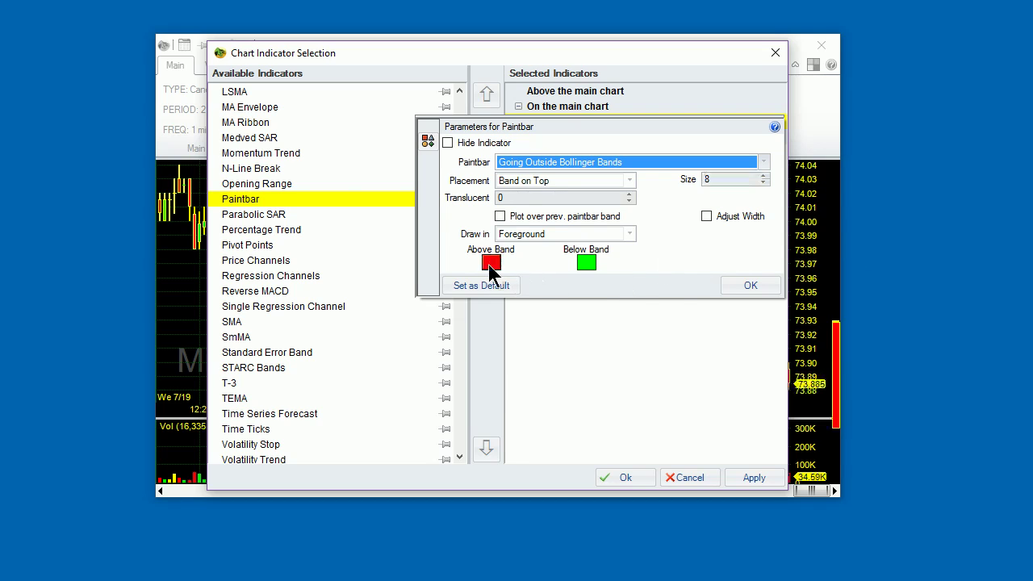
pyautogui.click(491, 262)
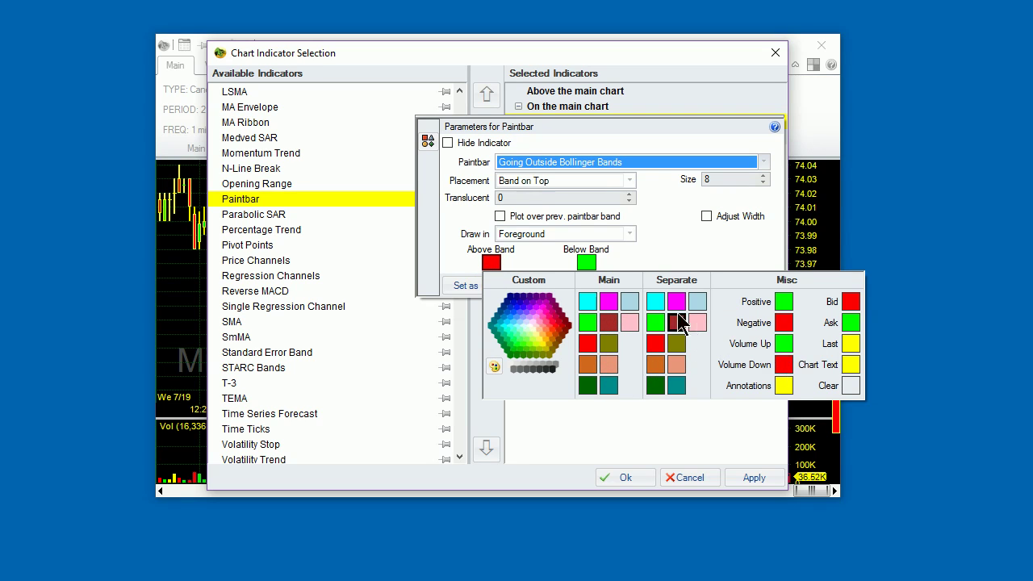
pyautogui.click(658, 262)
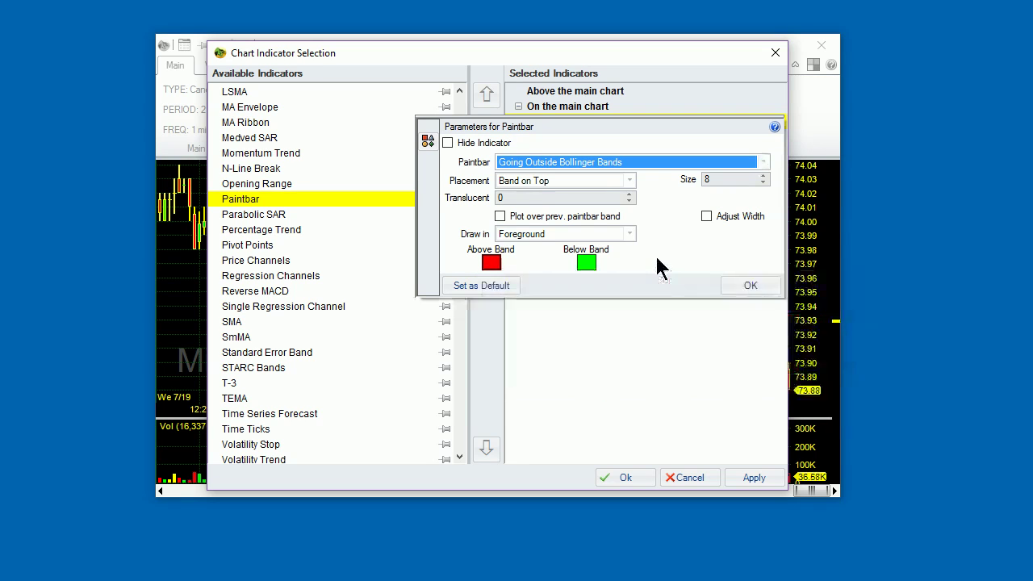
pyautogui.click(736, 284)
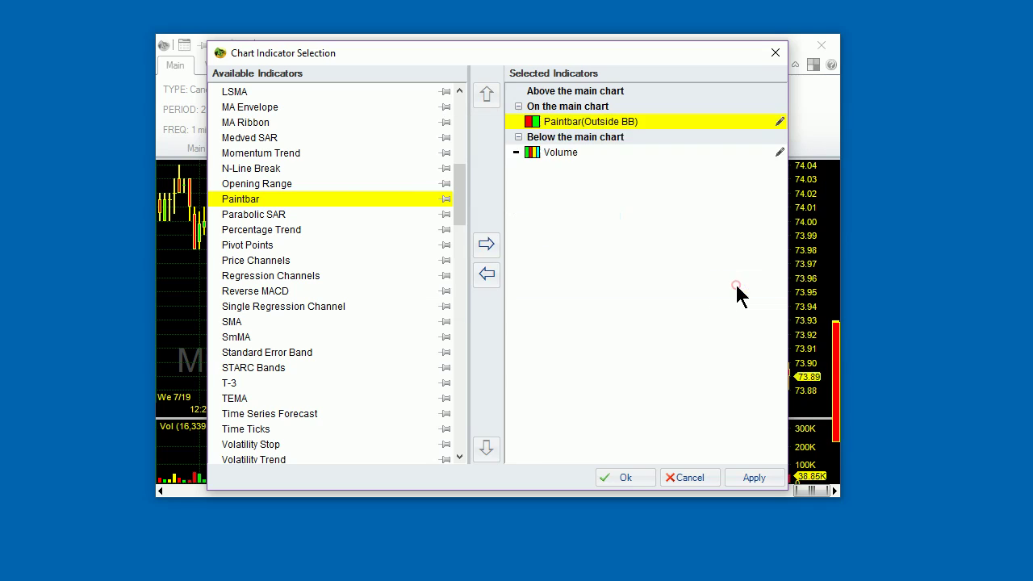
pyautogui.click(628, 481)
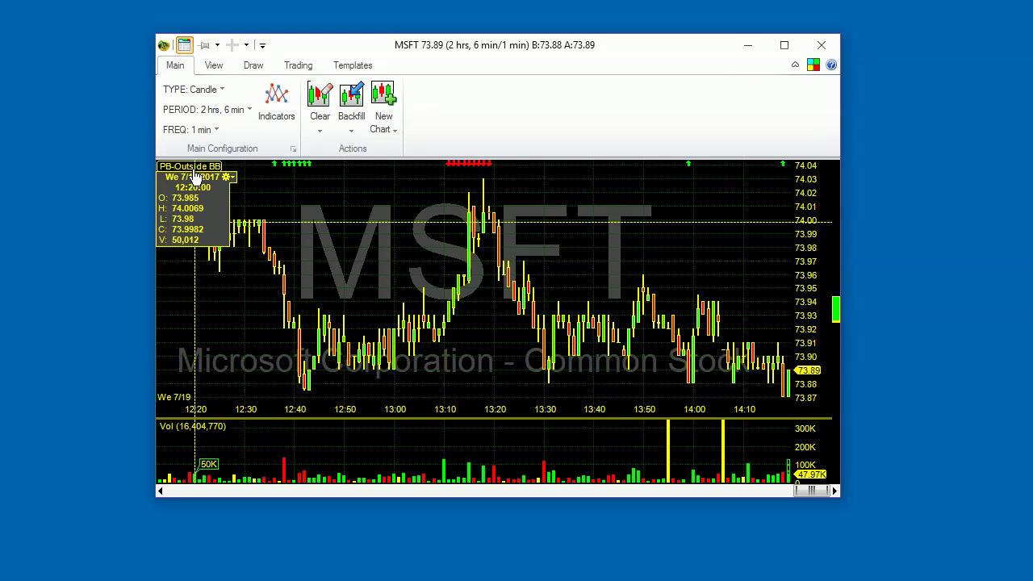
# - Add the Outside BB paintbar's BB(30,2) Bollinger Bands to the MSFT chart
pyautogui.rightClick(195, 174)
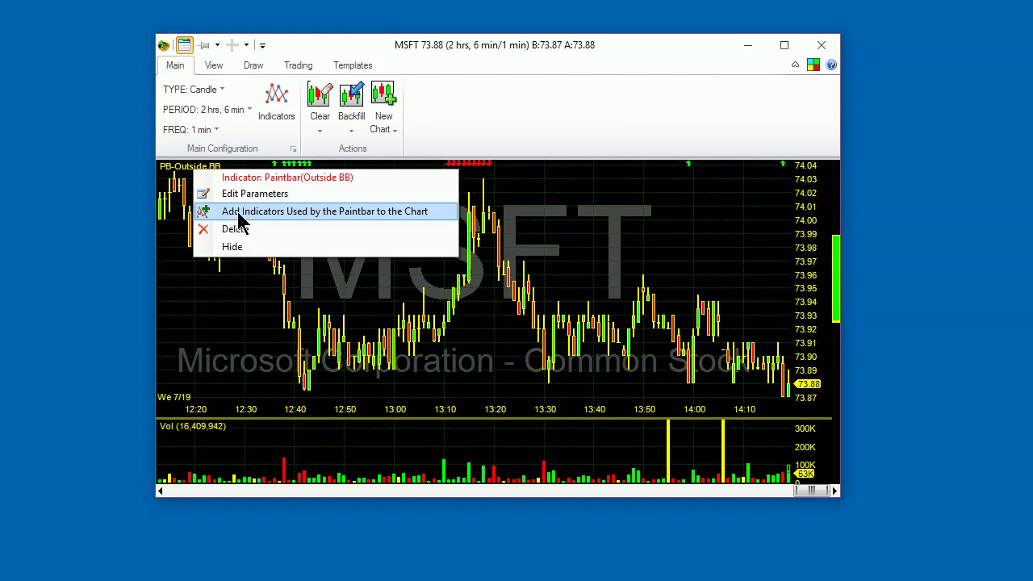
pyautogui.click(236, 215)
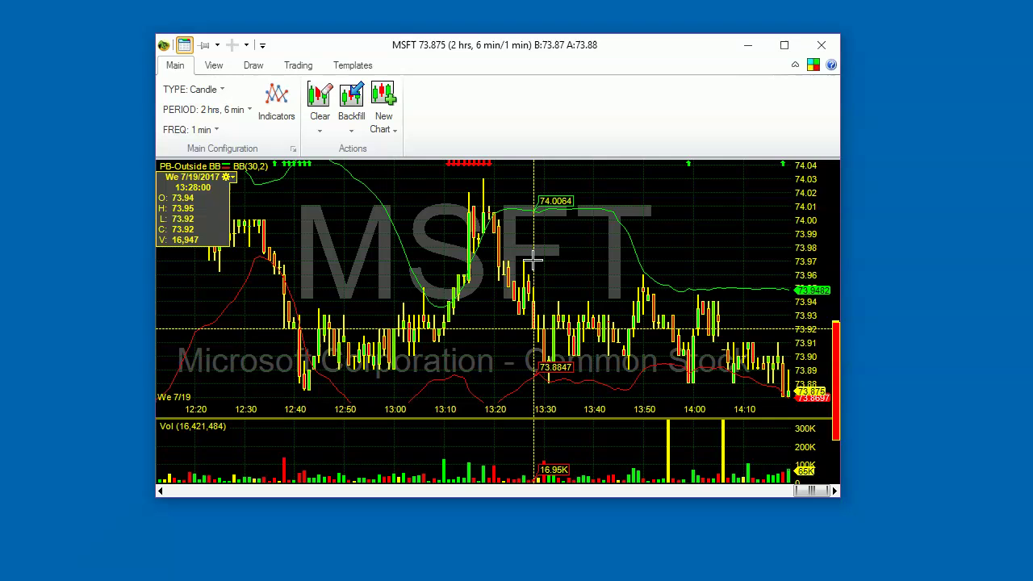
pyautogui.doubleClick(198, 167)
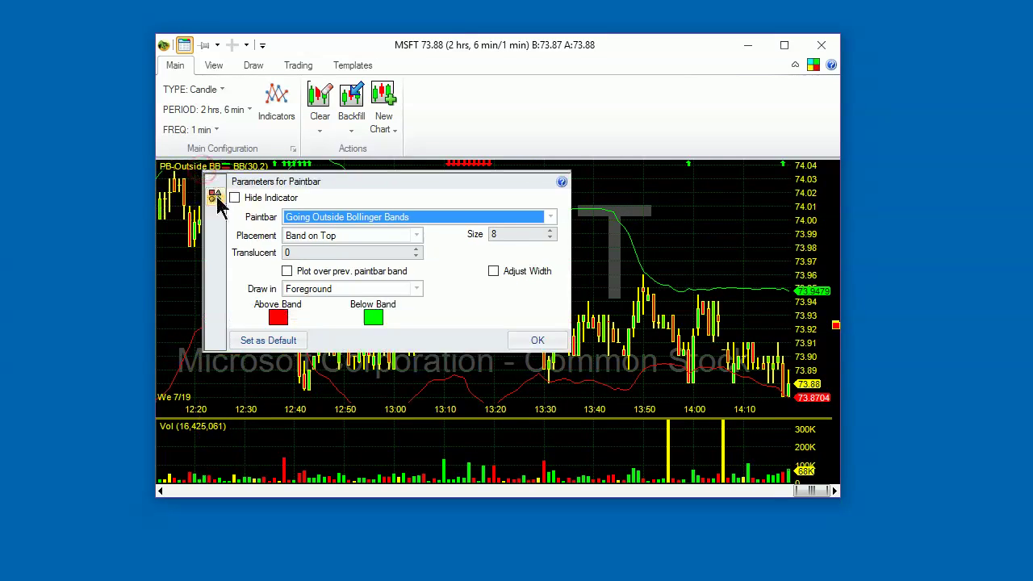
pyautogui.click(361, 232)
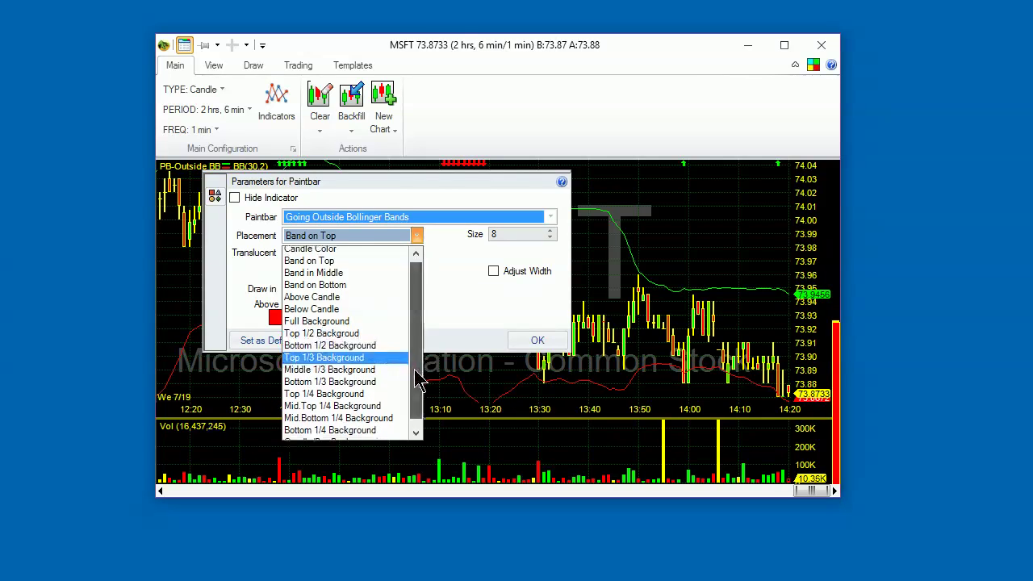
pyautogui.scroll(-1, 415, 380)
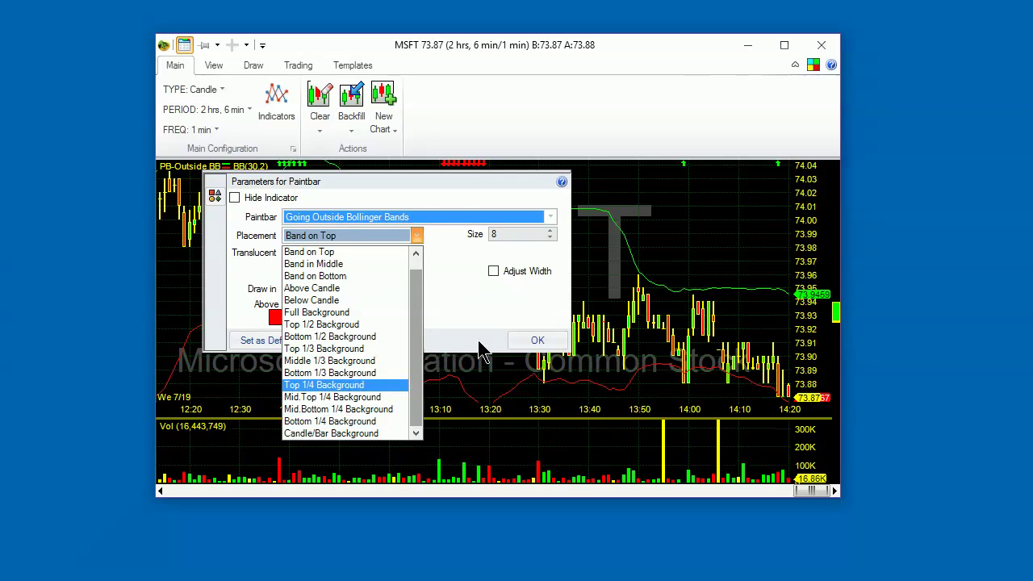
pyautogui.click(534, 344)
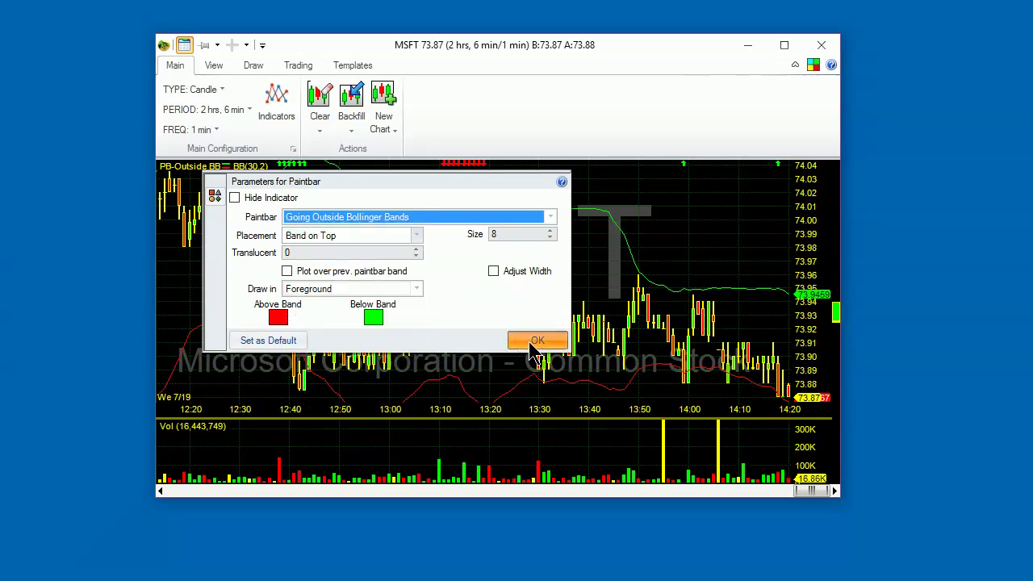
pyautogui.click(533, 343)
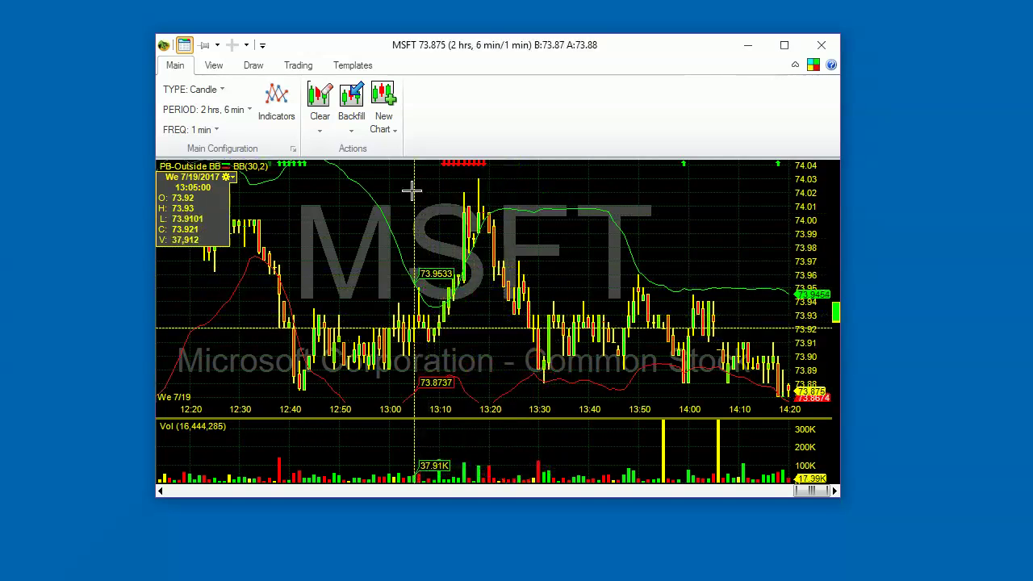
# - Zoom the MSFT chart to the stretch from 13:05 to the right edge
pyautogui.moveTo(411, 189); pyautogui.dragTo(814, 341)
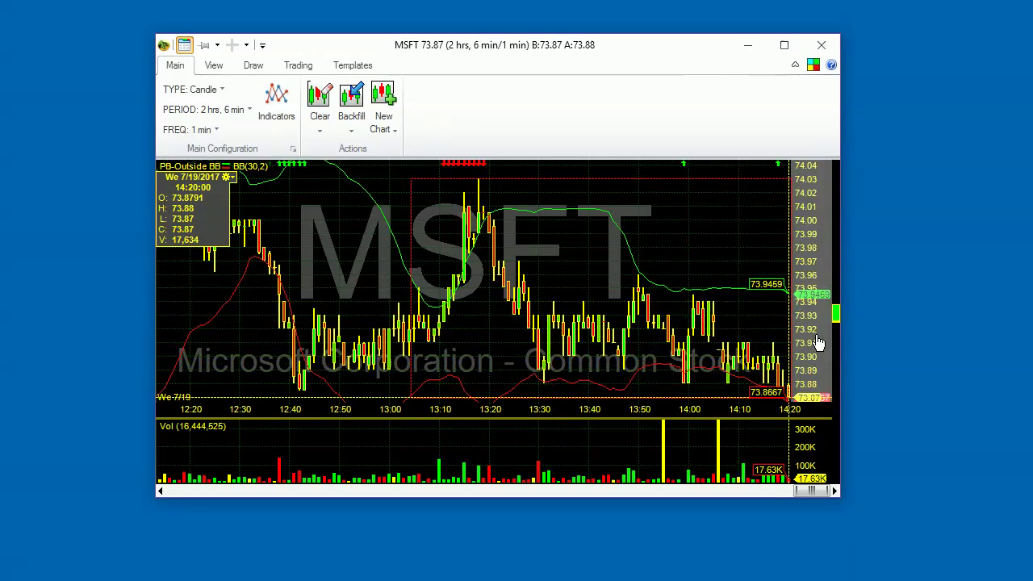